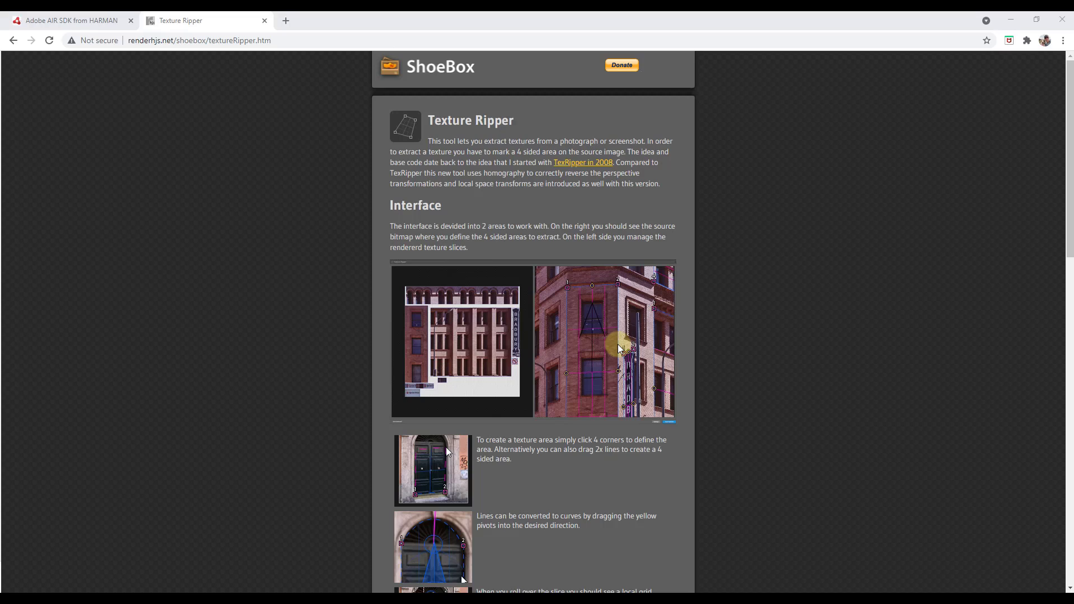
Check the HARMAN Adobe AIR SDK tab, then open the ShoeBox overview page offering version 3.6.5
scroll(610, 372, "down", 1)
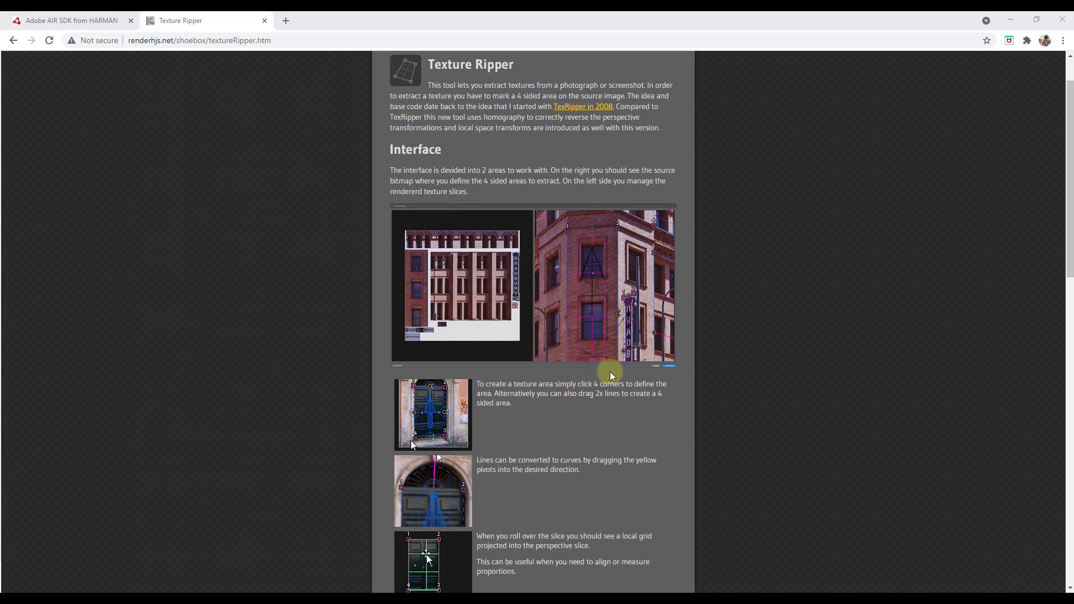
scroll(610, 371, "up", 1)
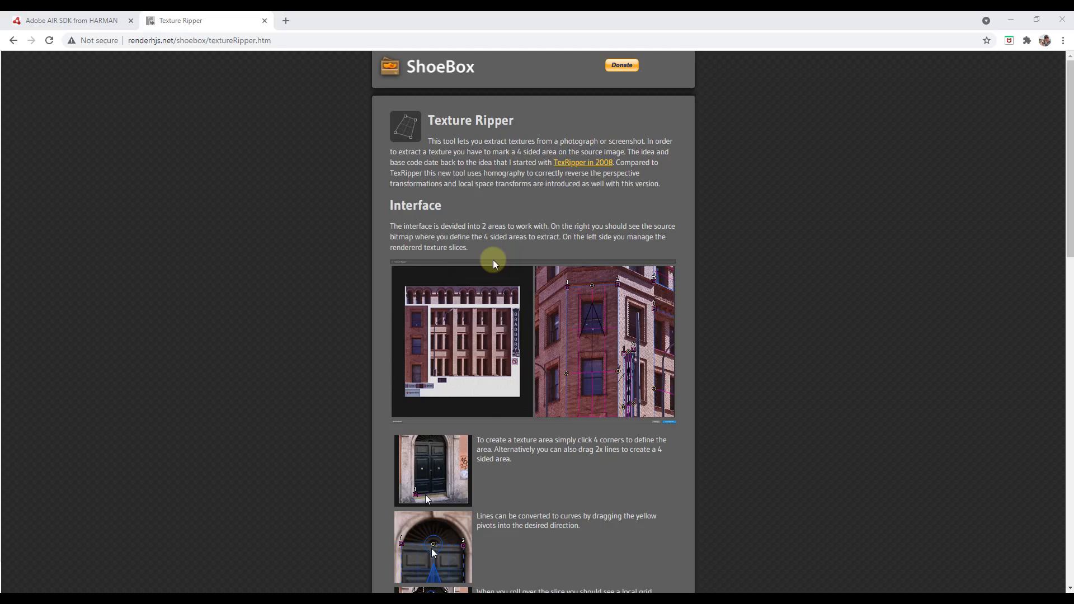
scroll(493, 263, "down", 9)
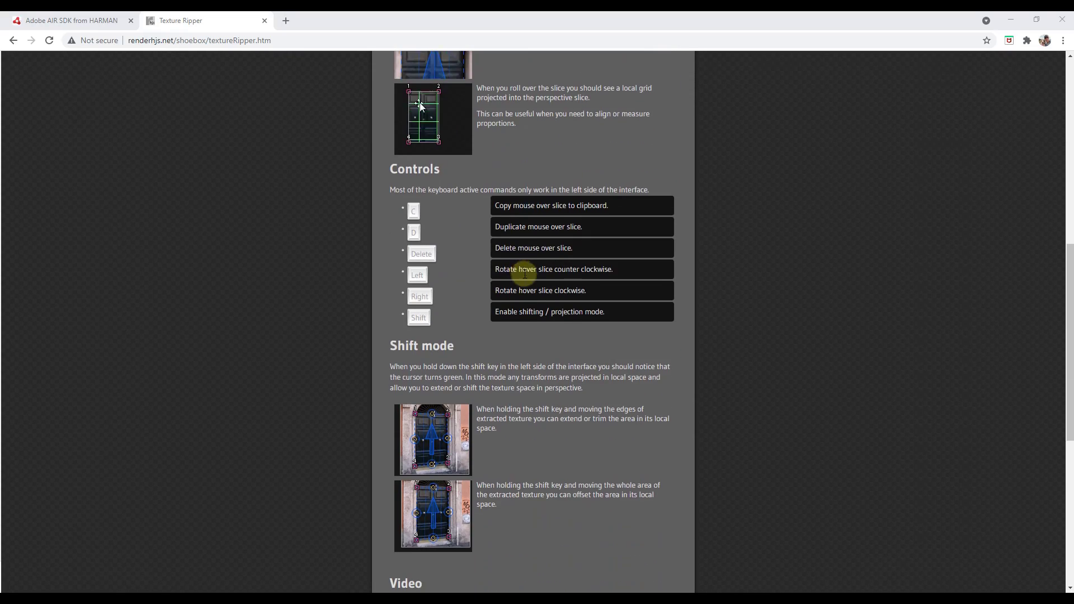
scroll(566, 377, "down", 4)
scroll(573, 347, "up", 13)
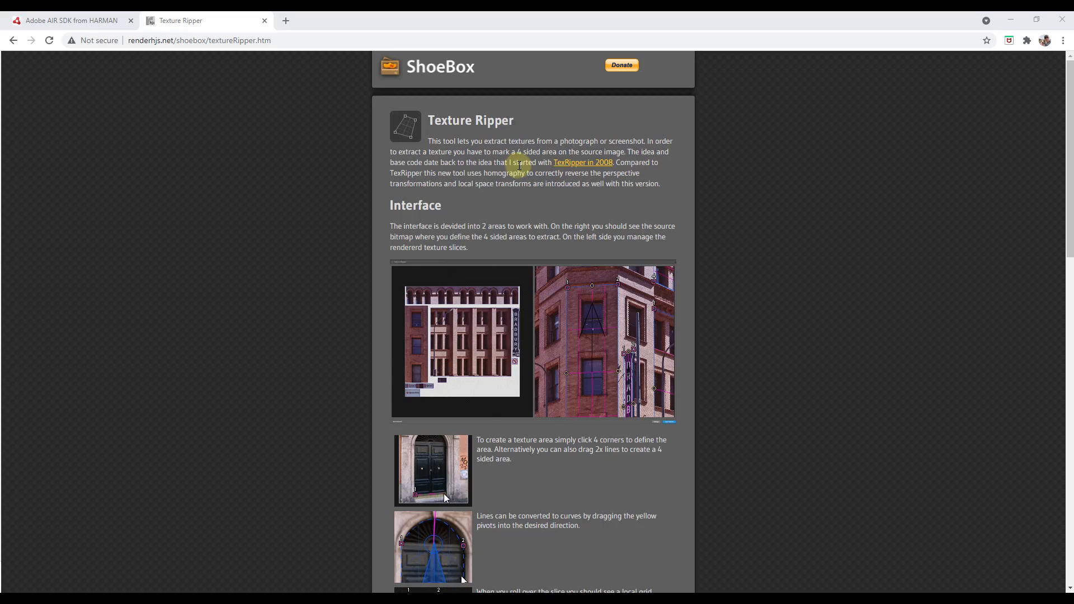
left_click(92, 20)
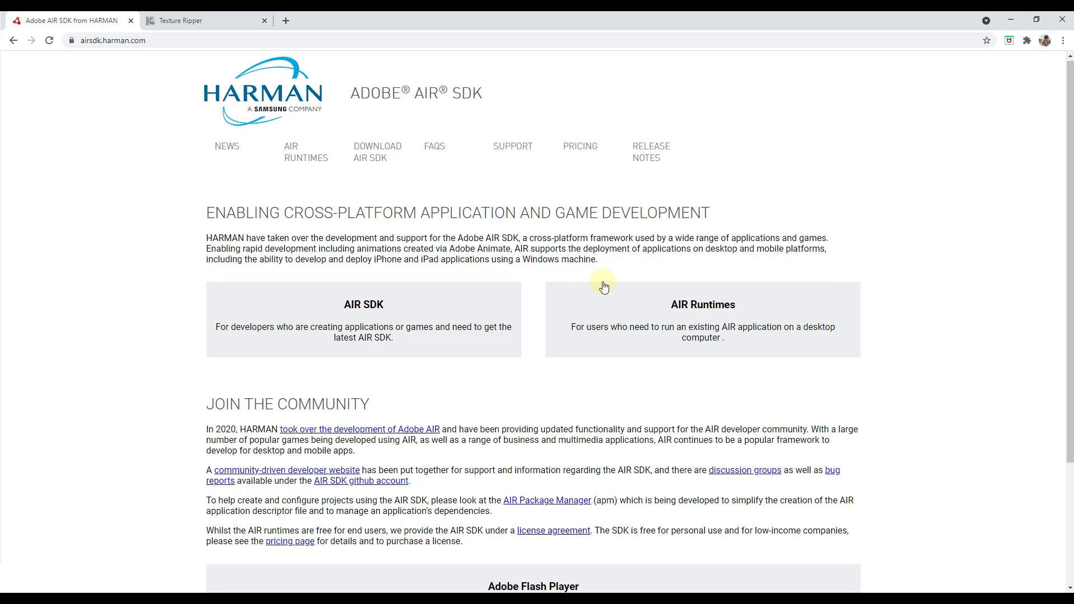
scroll(664, 280, "down", 2)
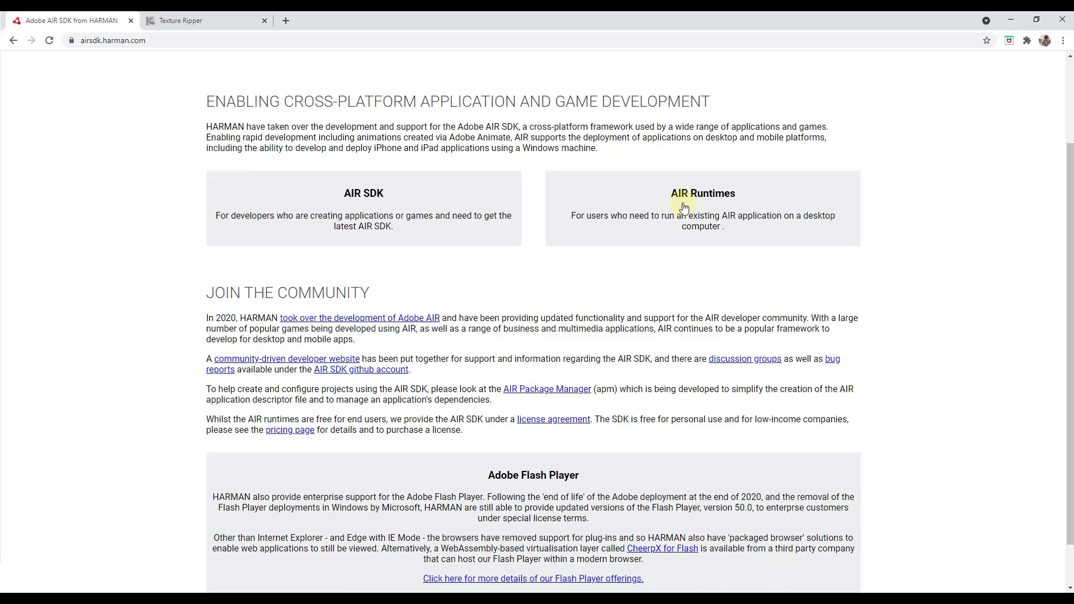
left_click(199, 20)
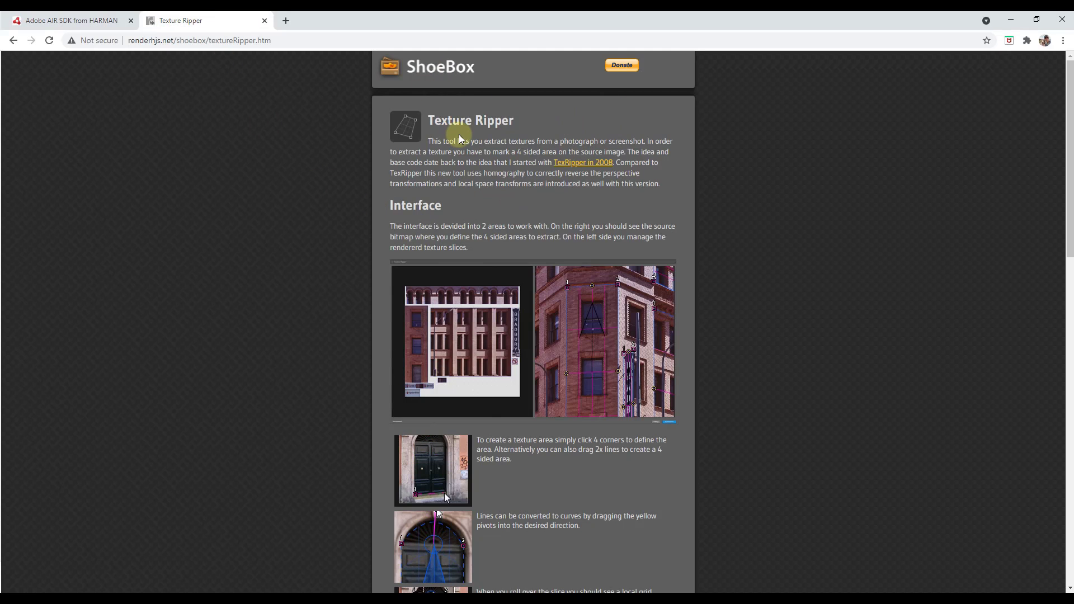
left_click(439, 69)
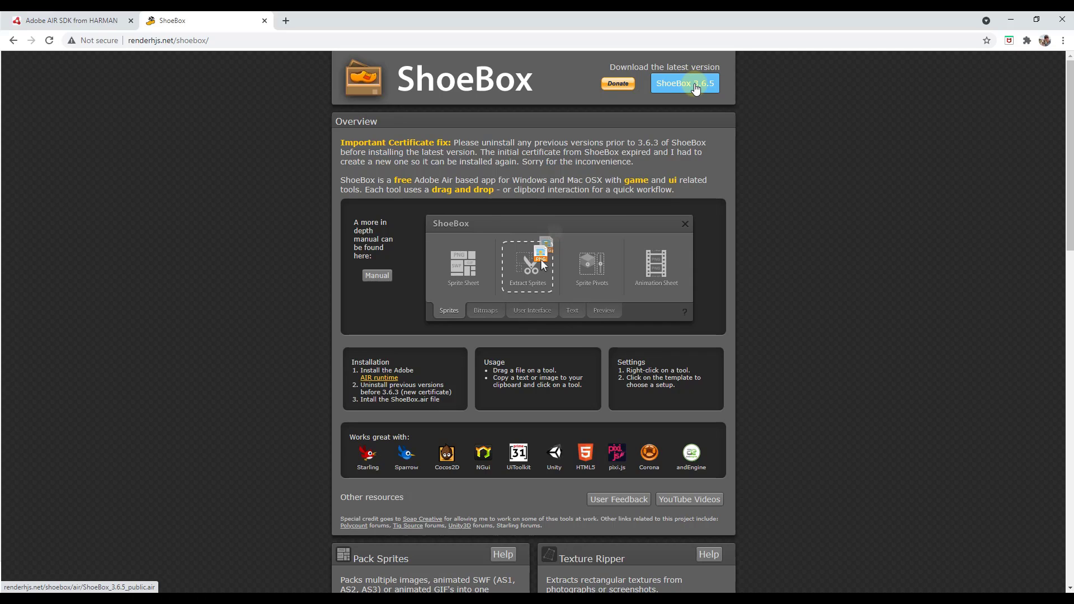
Download ShoeBox 3.6.5, move its panel aside, and bring back the Unsplash corner-building photo
left_click(696, 88)
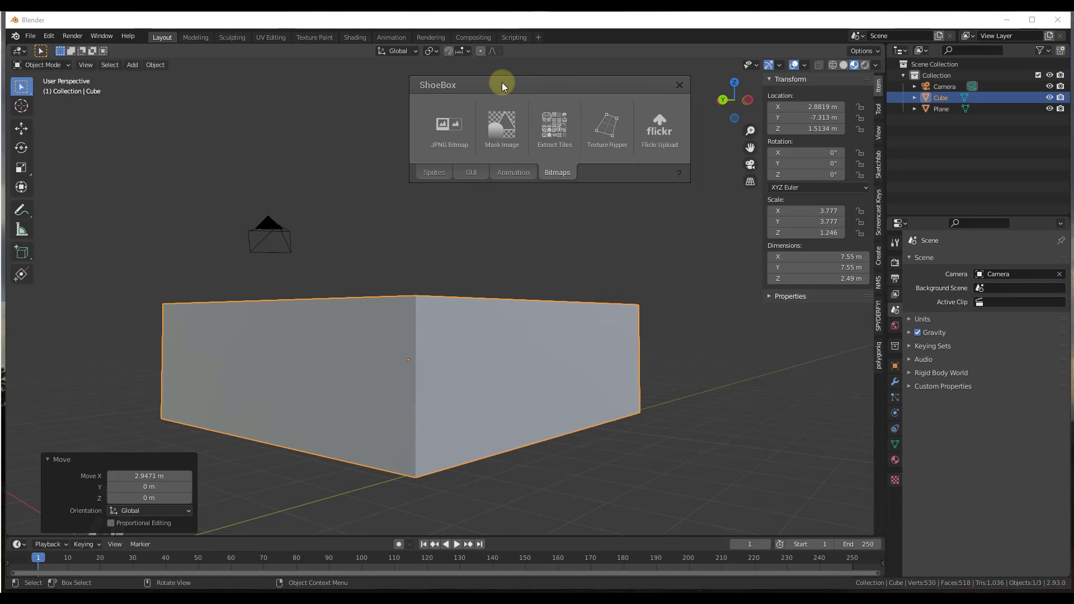
left_click_drag(502, 84, 850, 71)
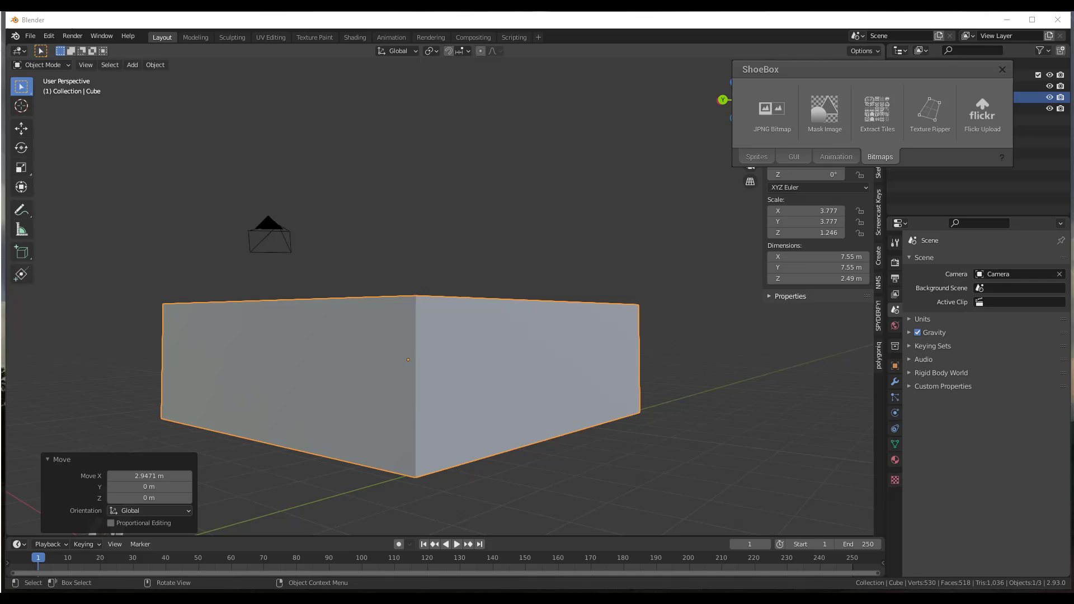
key("alt+Tab")
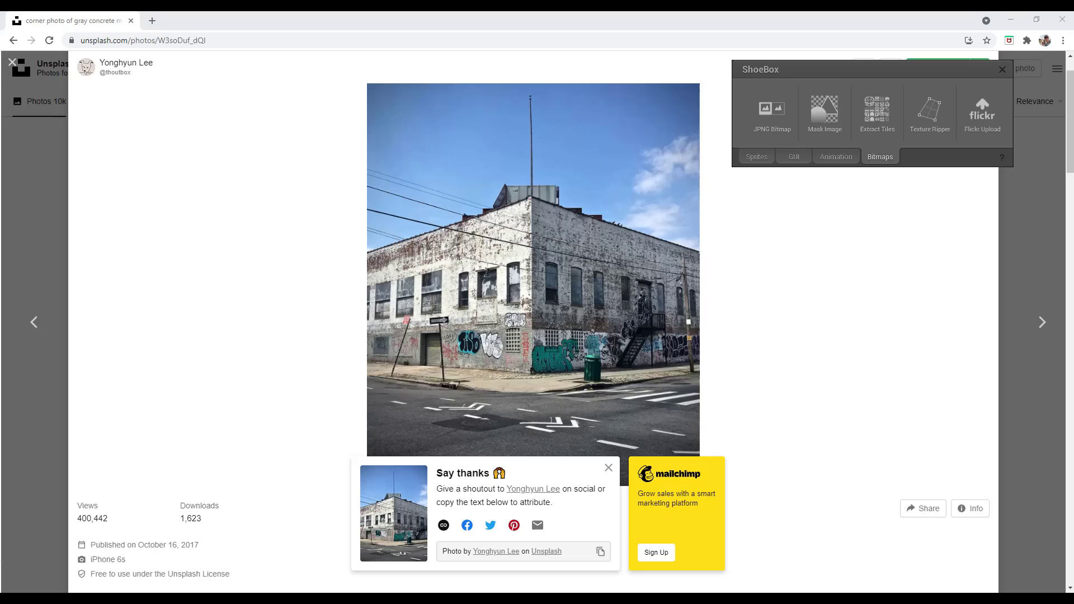
Switch ShoeBox from Sprites back to Bitmaps and launch Texture Ripper's screen capture
left_click_drag(825, 68, 820, 65)
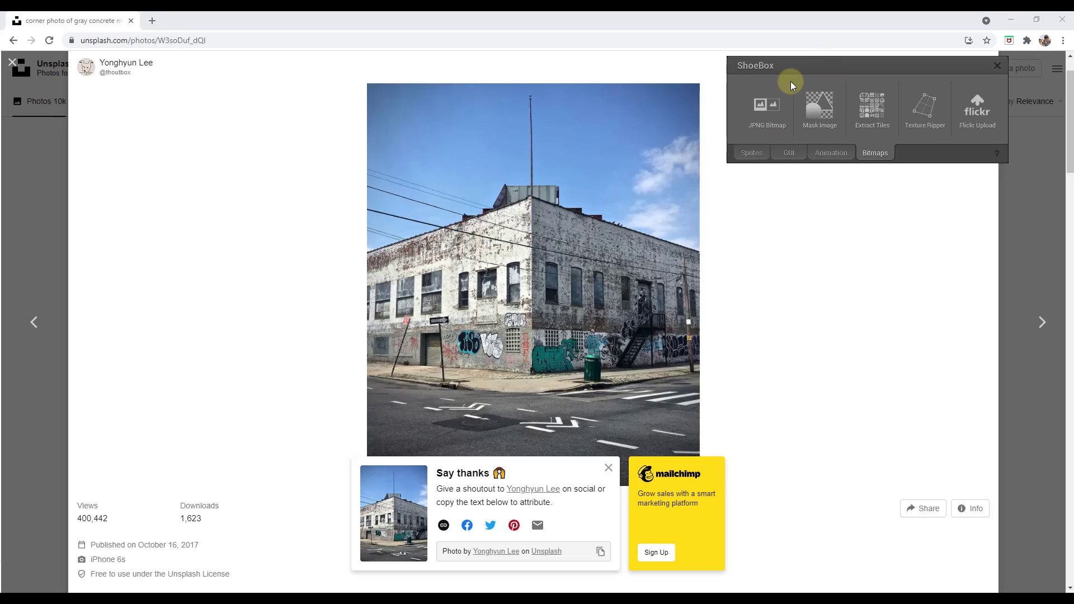
left_click(747, 152)
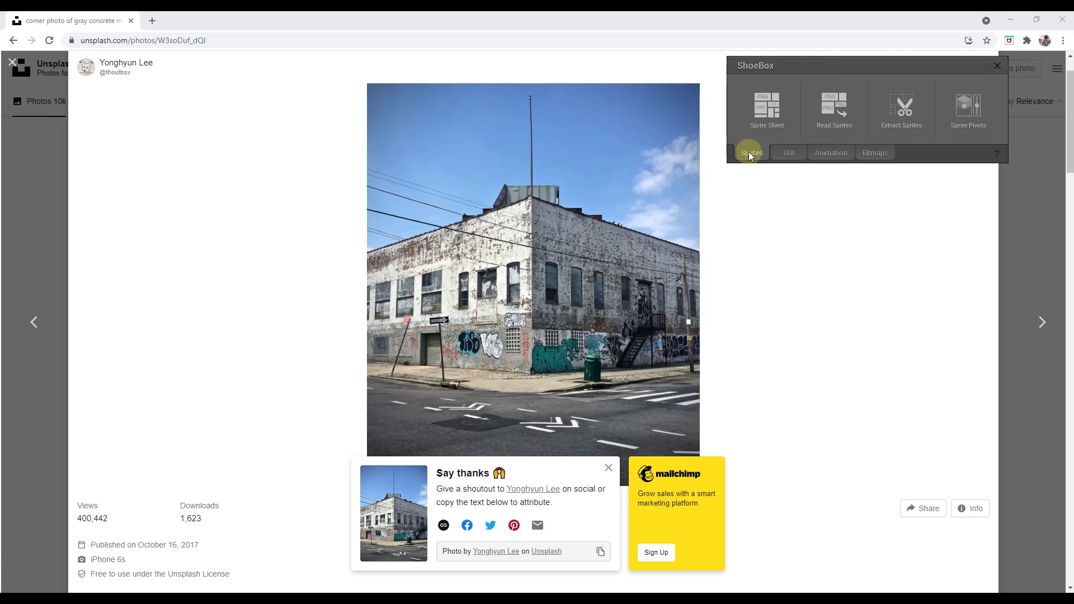
left_click(873, 151)
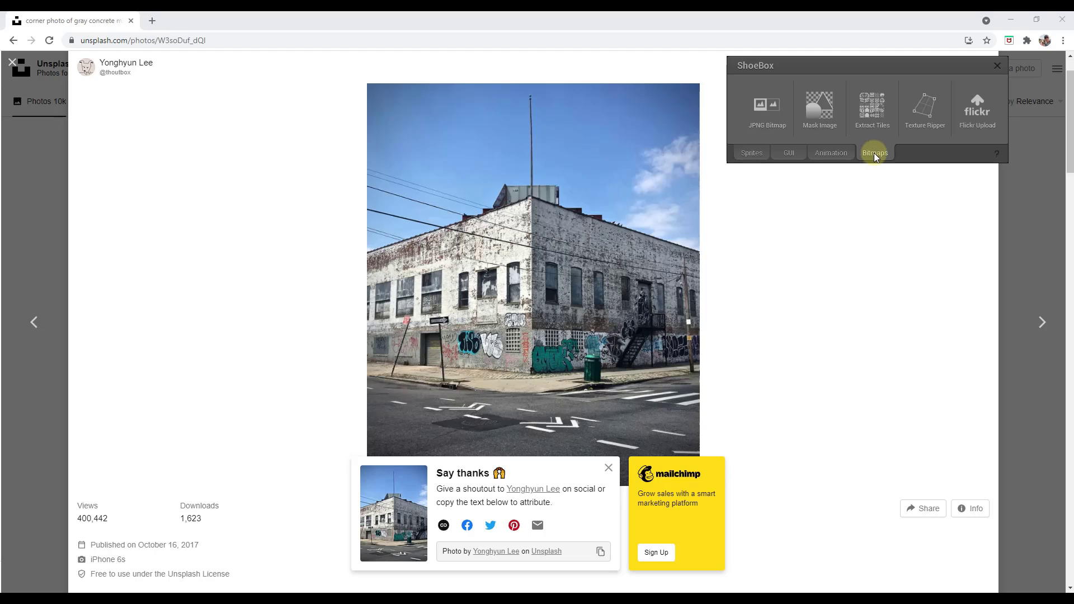
left_click(910, 122)
left_click(927, 107)
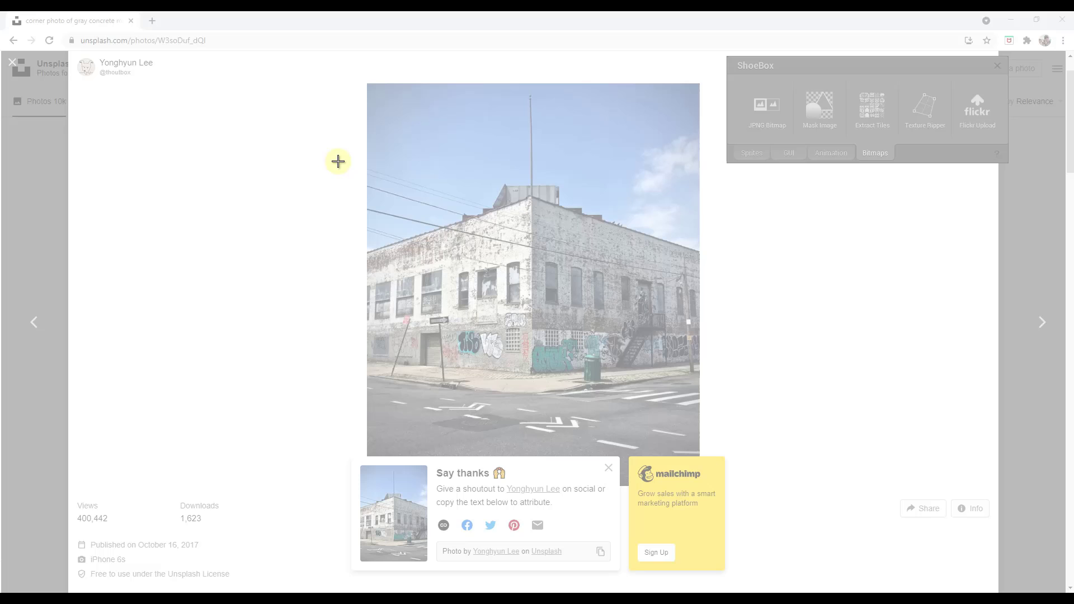
Snip the corner-building photo, copy it, and paste it into Texture Ripper
left_click_drag(373, 147, 699, 440)
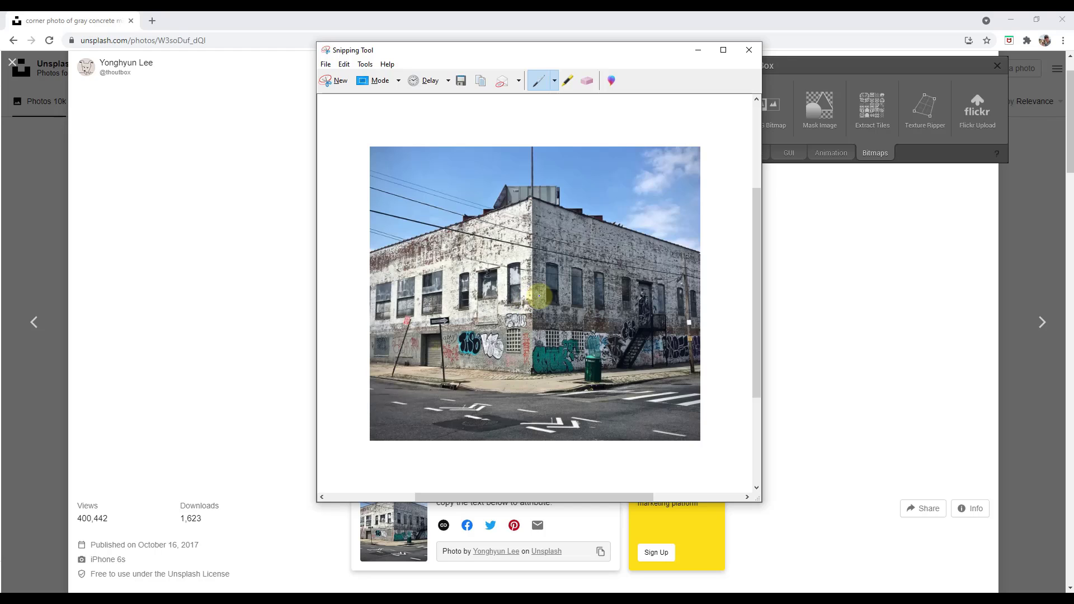
left_click(481, 83)
left_click(697, 51)
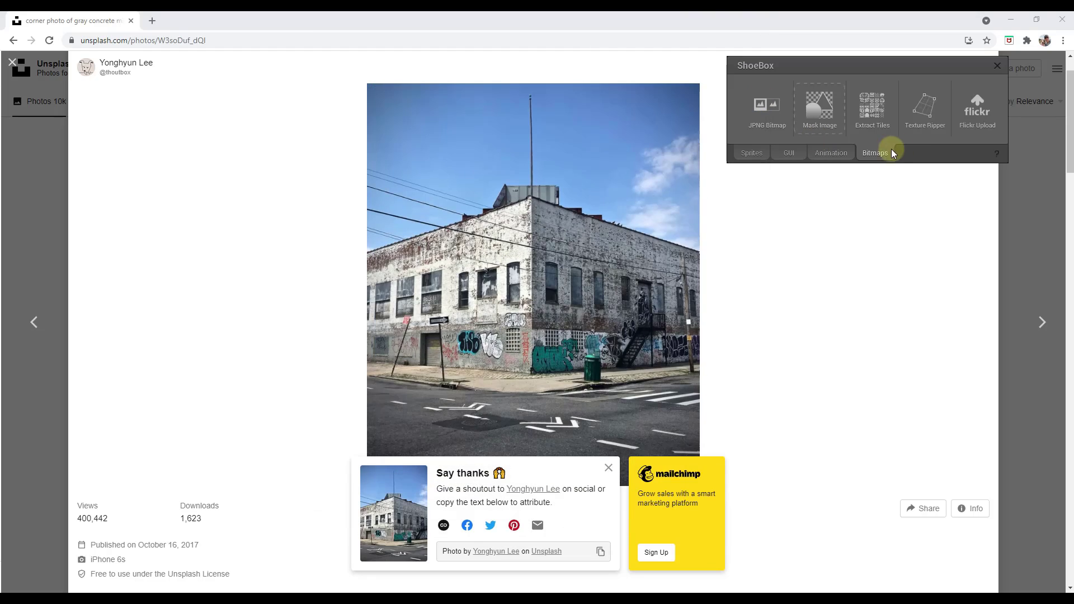
left_click(923, 109)
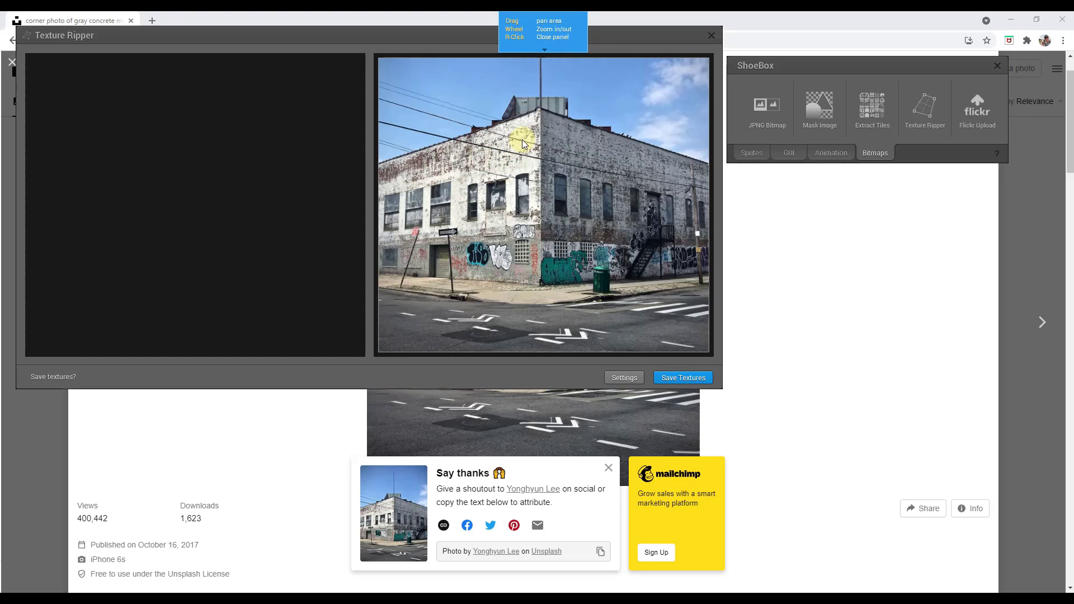
Abandon a misplaced first corner and reload the building photo into Texture Ripper
left_click(532, 155)
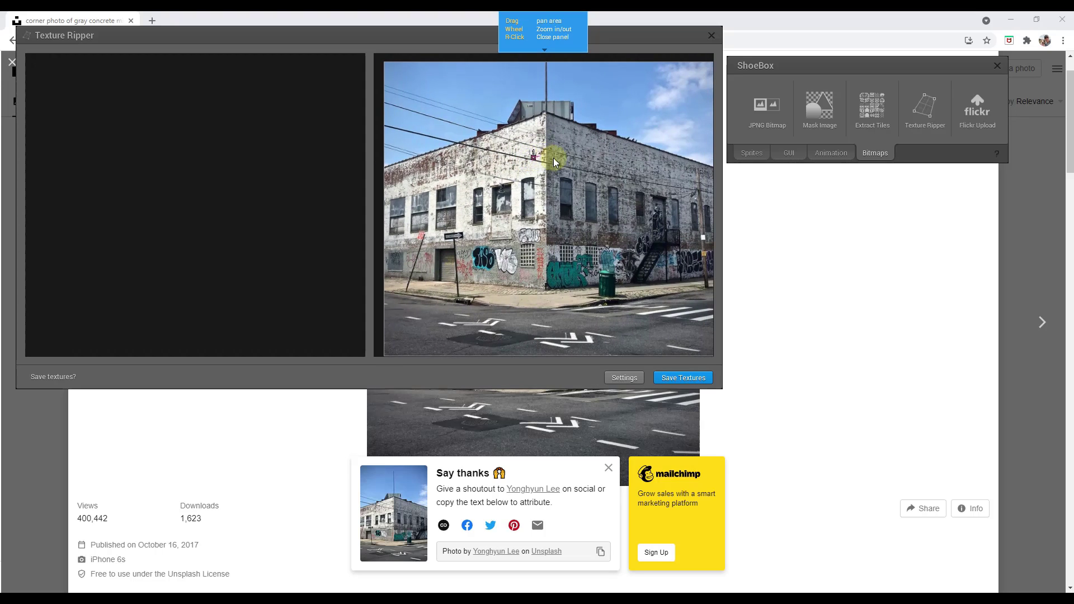
right_click(551, 147)
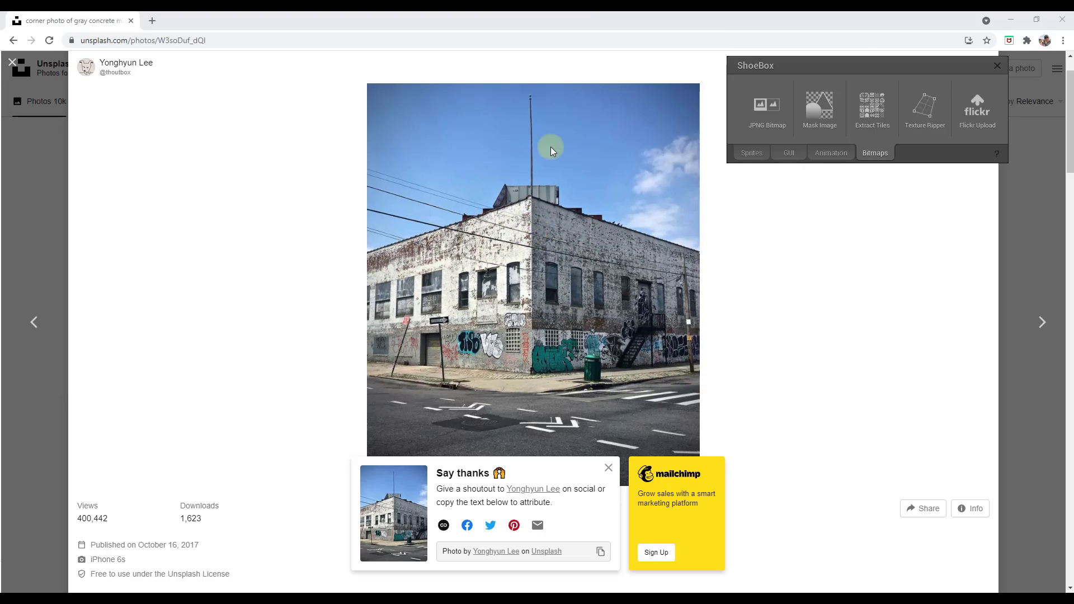
left_click(924, 108)
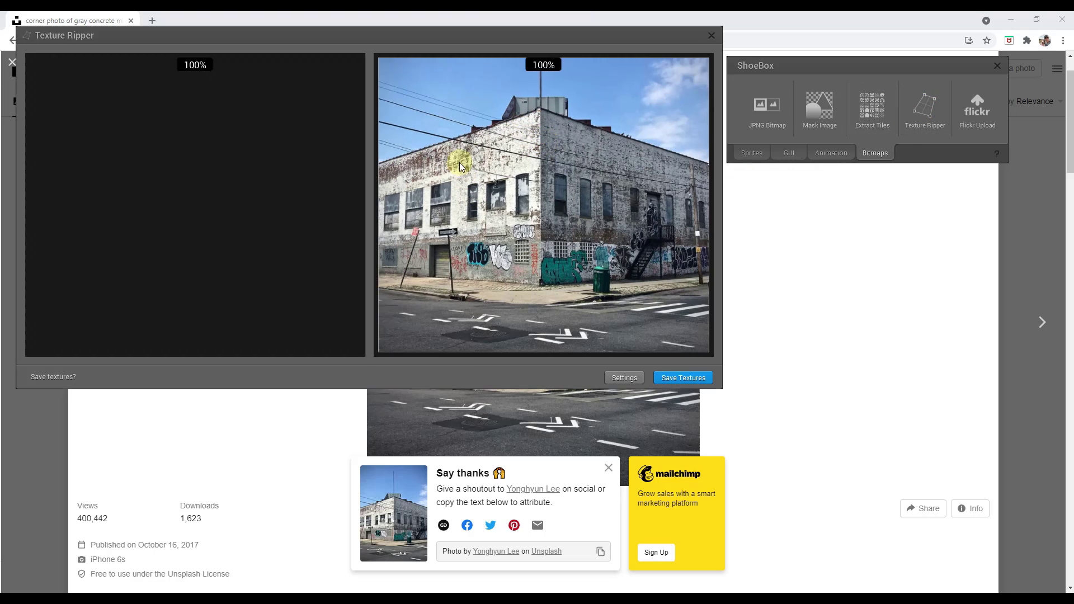
Place the corners of the building's left wall to extract its flattened facade
scroll(538, 110, "up", 5)
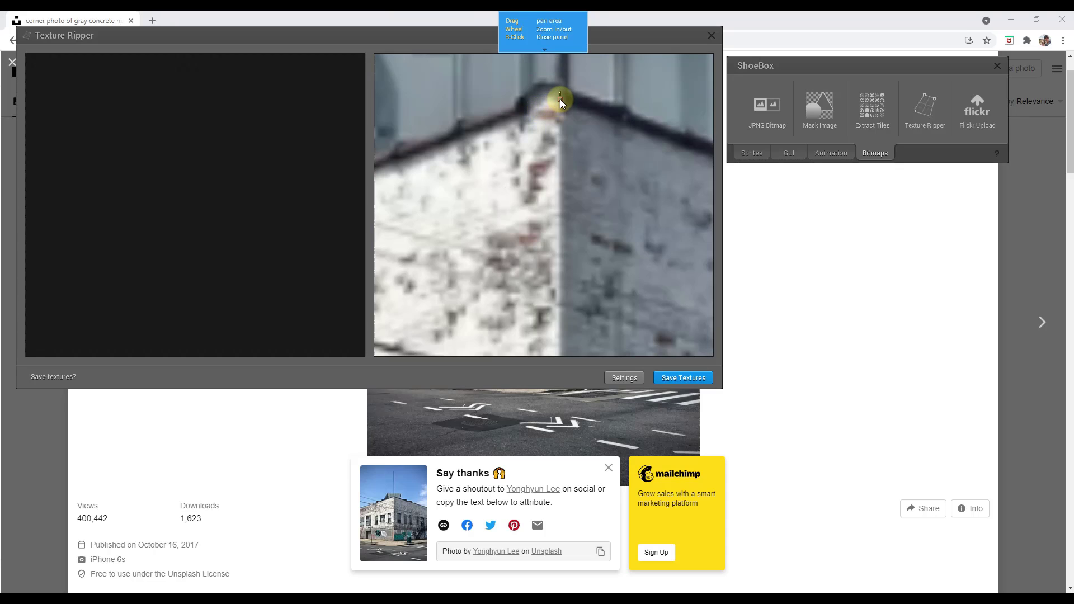
scroll(560, 104, "down", 5)
scroll(542, 294, "up", 2)
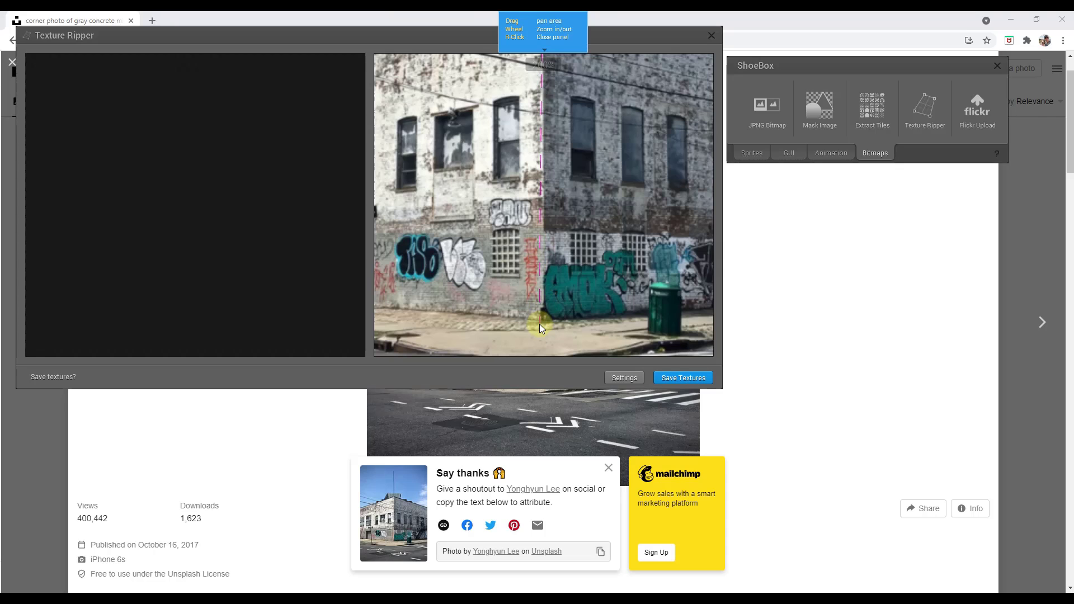
scroll(542, 319, "down", 4)
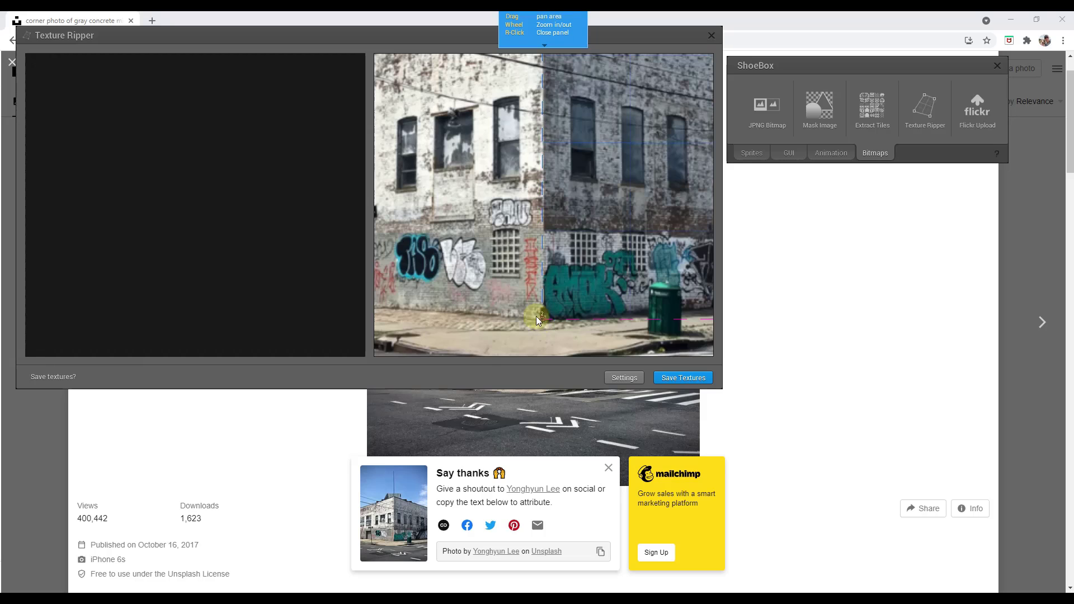
scroll(469, 257, "up", 2)
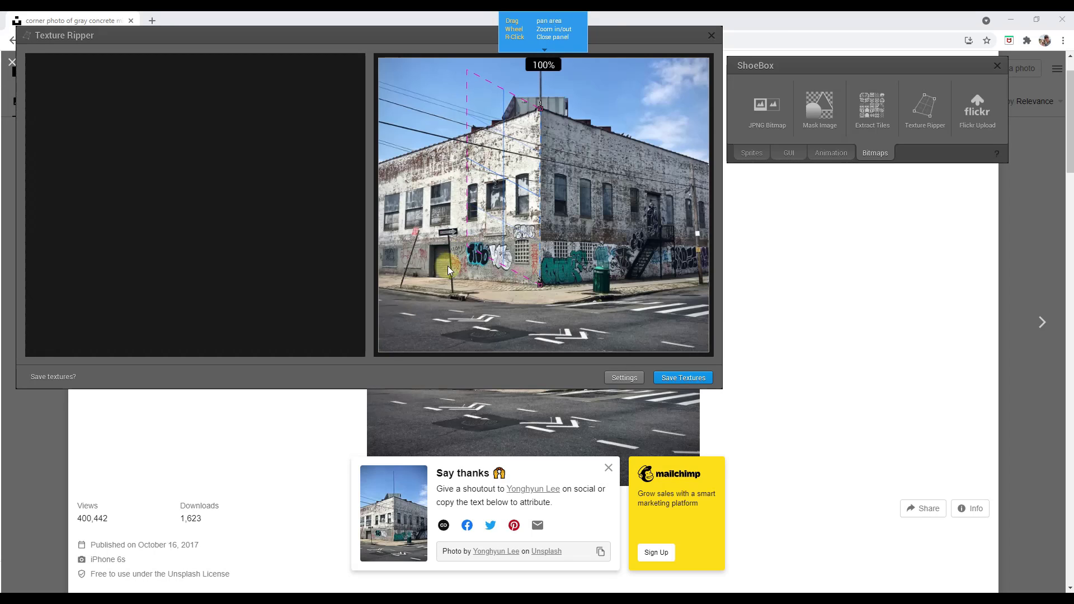
left_click(381, 271)
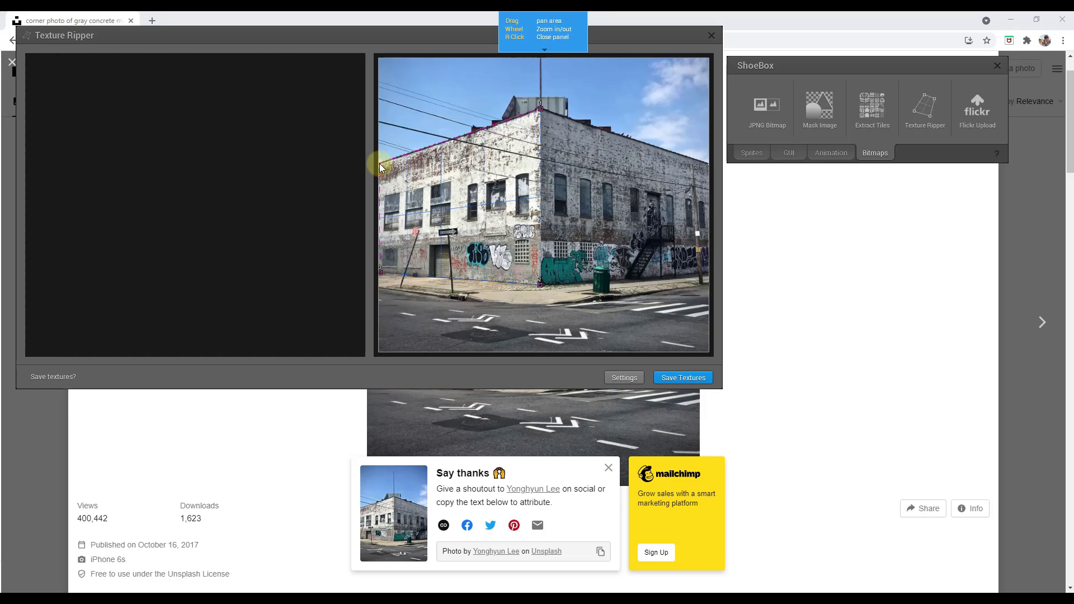
left_click(380, 166)
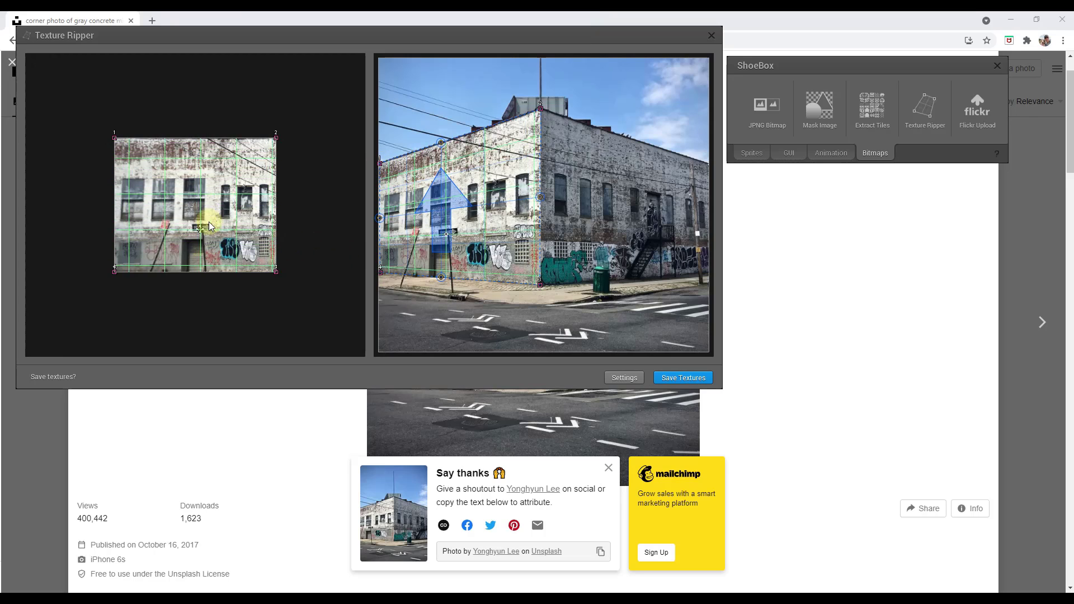
Fit the quad corners to the fire-escape wall's edges and place the final corner
left_click_drag(217, 217, 247, 236)
scroll(545, 284, "up", 5)
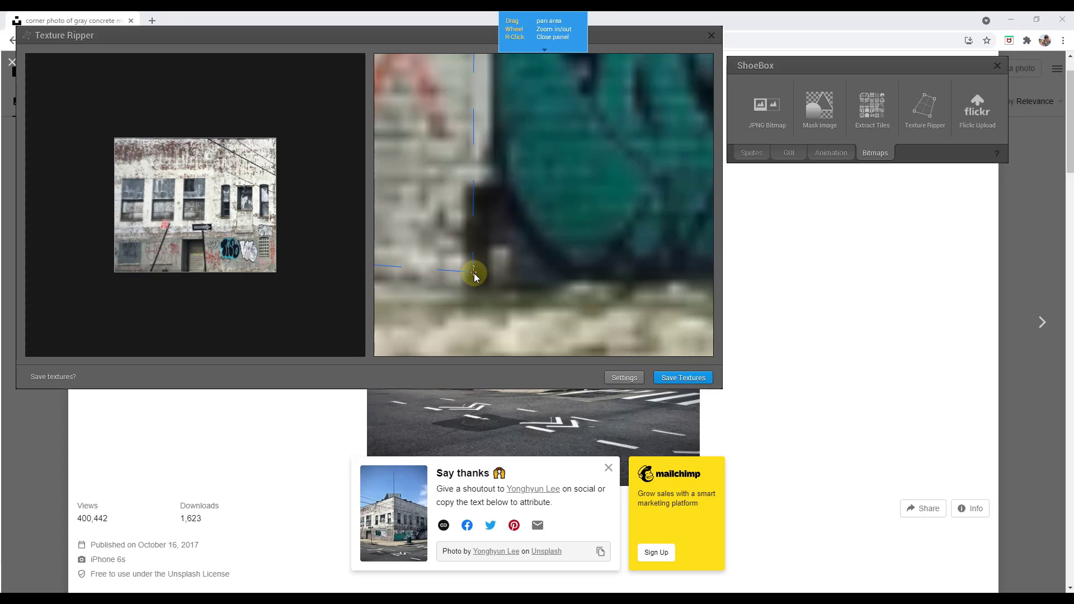
left_click_drag(475, 274, 477, 266)
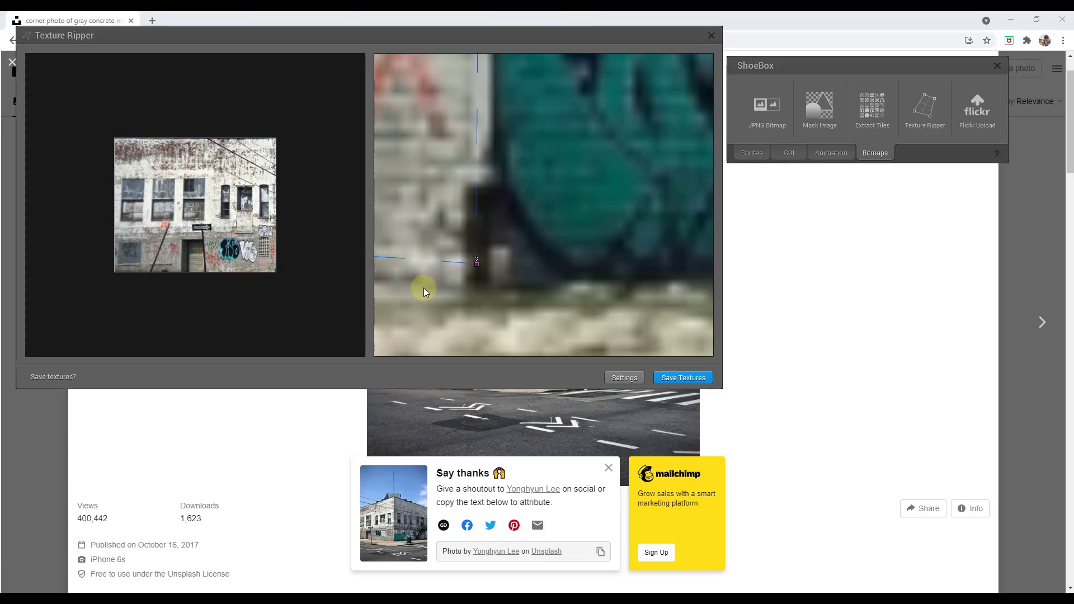
scroll(425, 292, "down", 3)
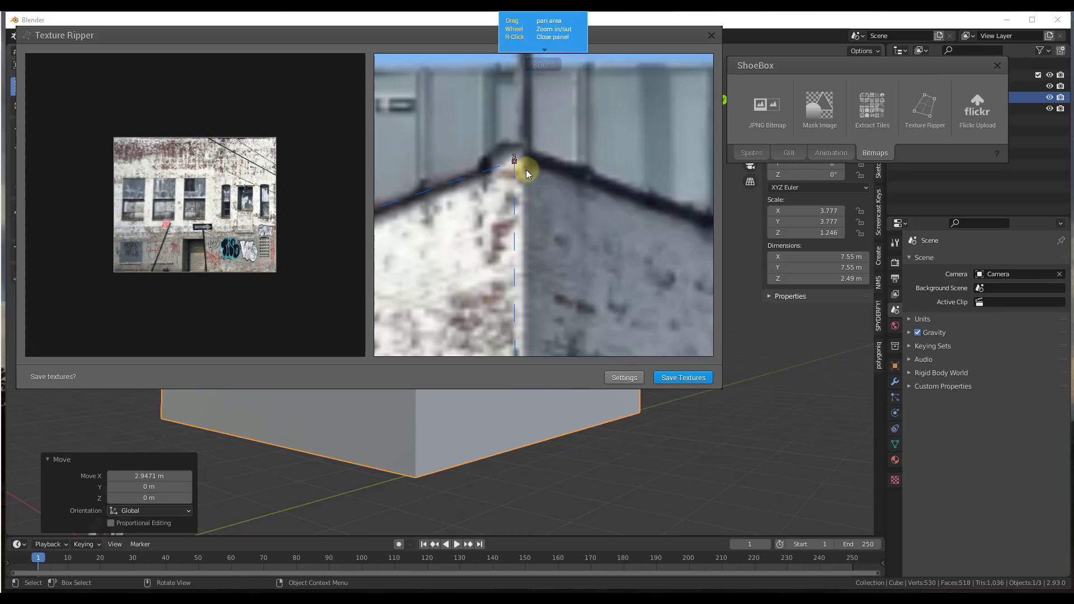
scroll(526, 169, "up", 1)
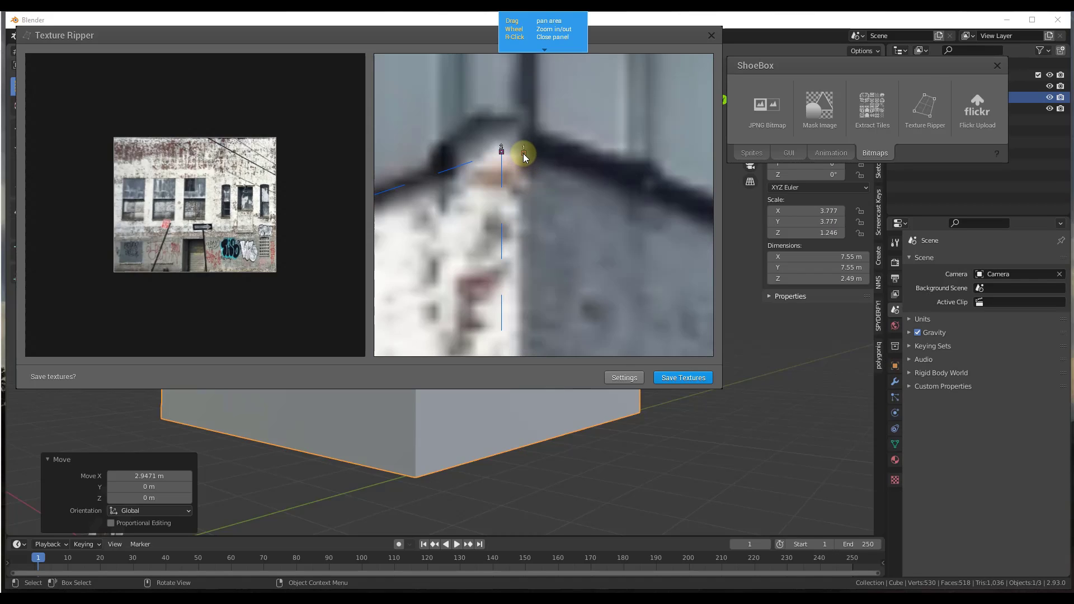
scroll(523, 155, "down", 3)
scroll(529, 241, "up", 1)
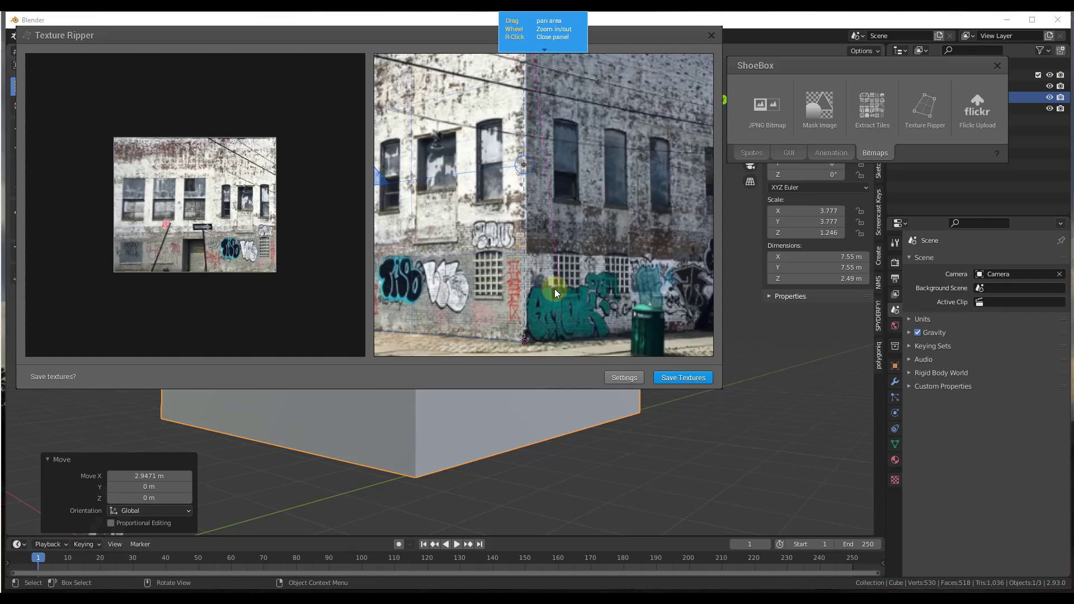
scroll(556, 292, "up", 5)
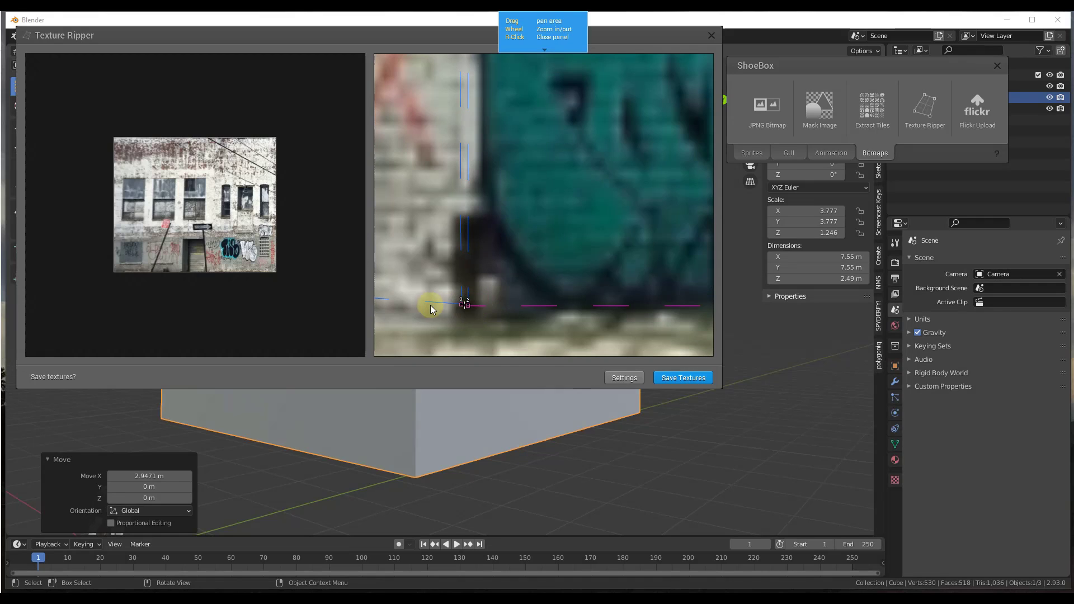
scroll(431, 309, "down", 8)
scroll(613, 224, "up", 5)
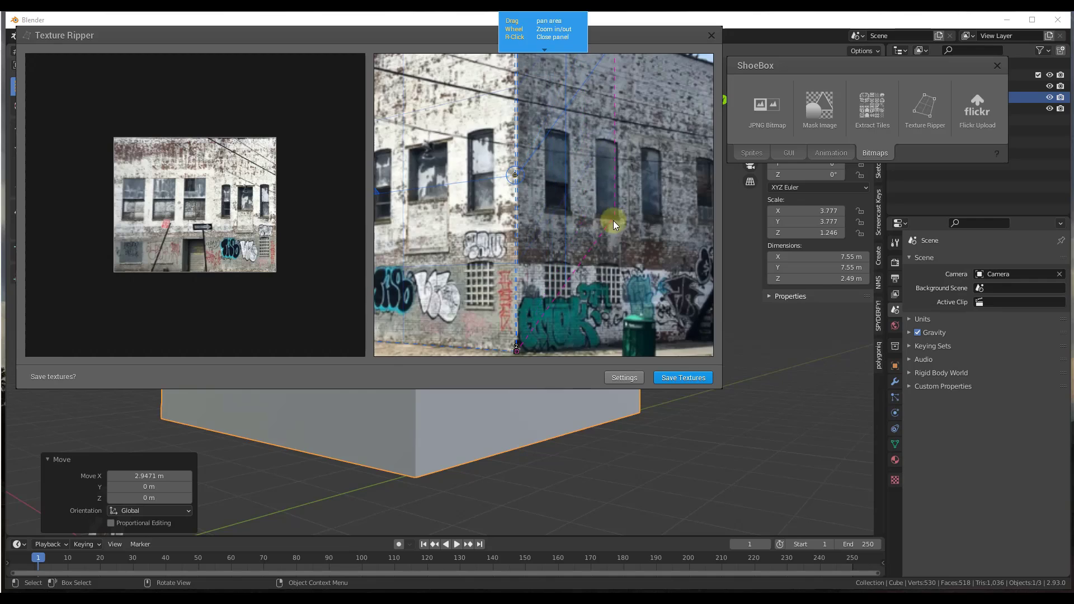
left_click_drag(614, 224, 420, 226)
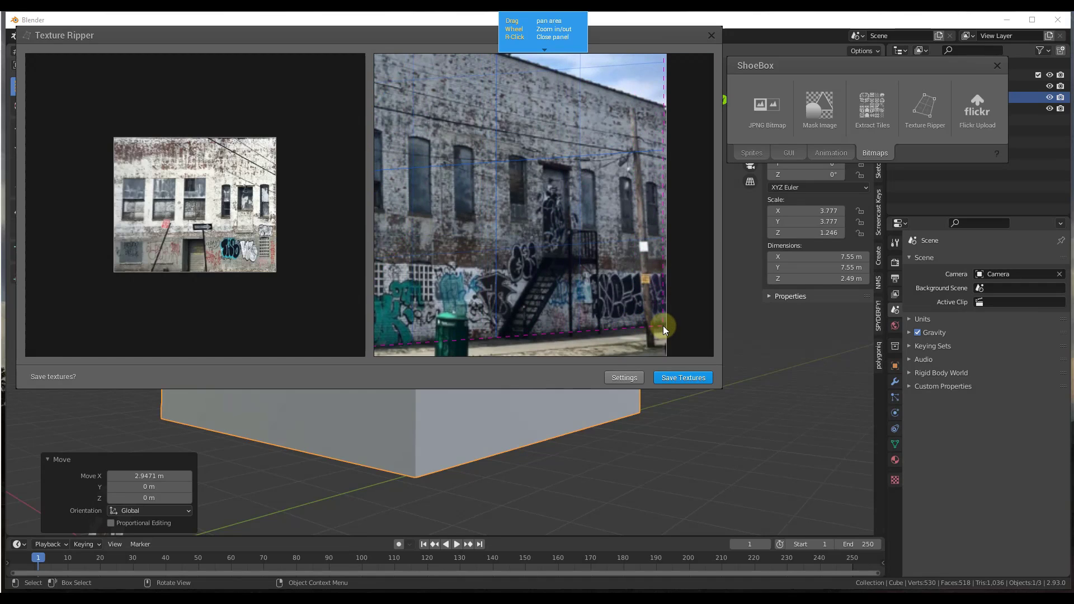
left_click_drag(663, 326, 666, 325)
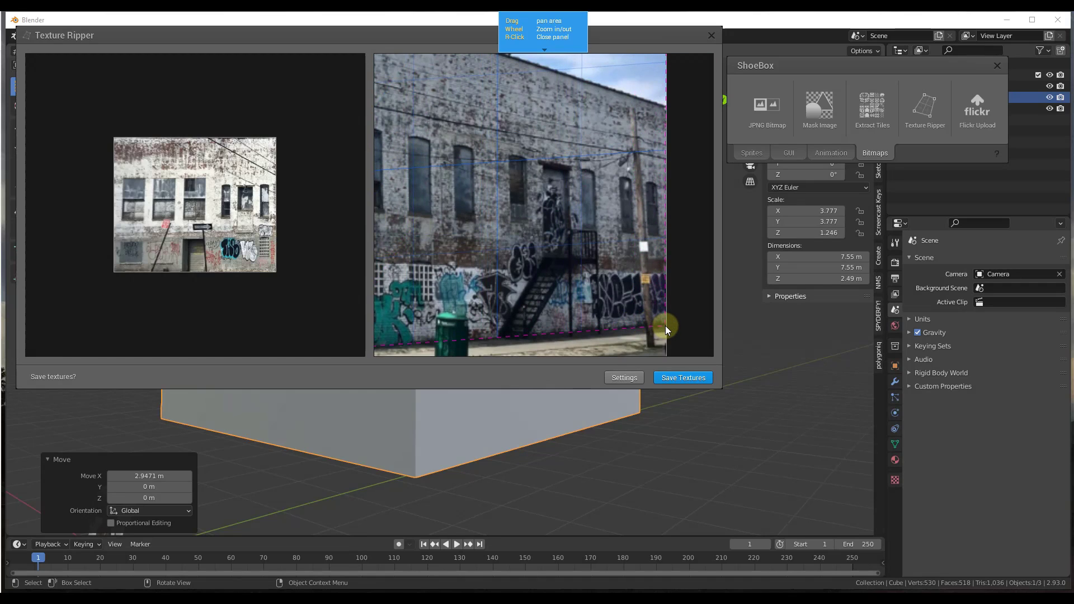
left_click(665, 108)
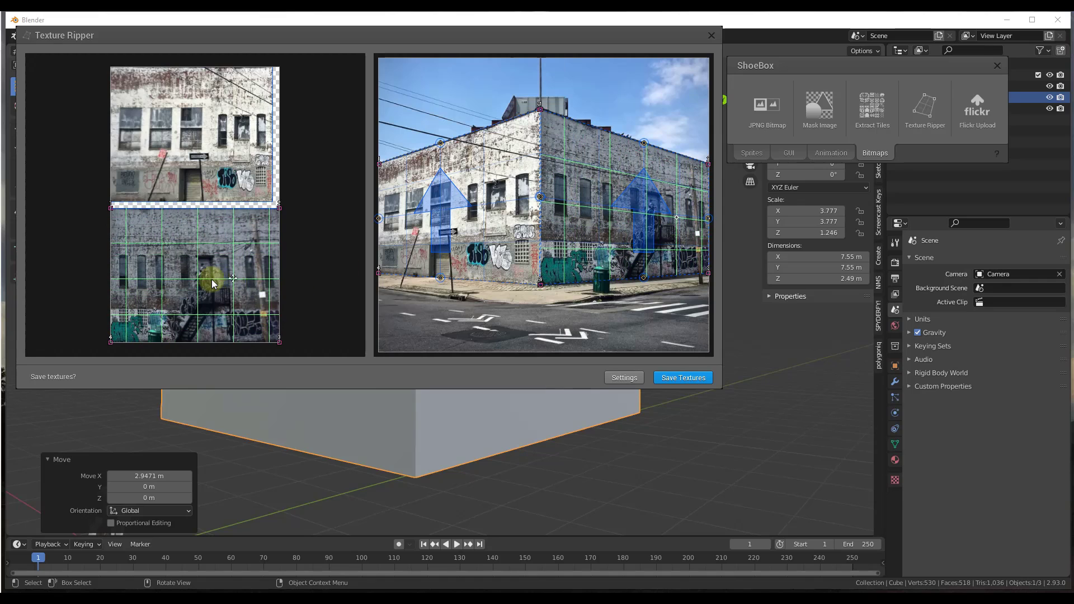
Pan and zoom Texture Ripper to inspect the left building's street corner
mouse_move(212, 282)
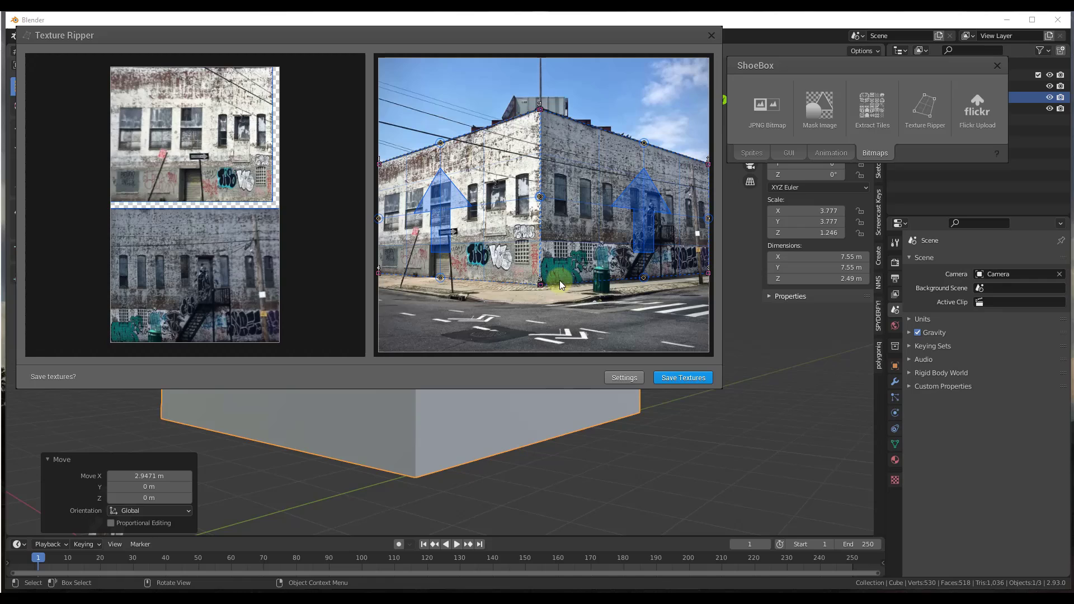
mouse_move(583, 269)
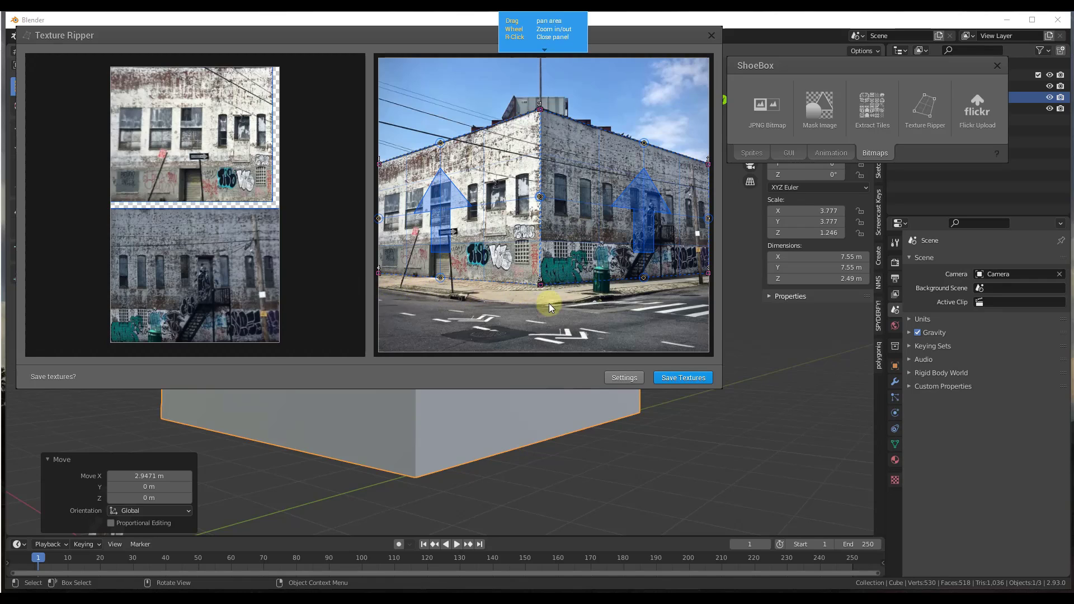
scroll(402, 287, "up", 3)
left_click_drag(391, 286, 512, 291)
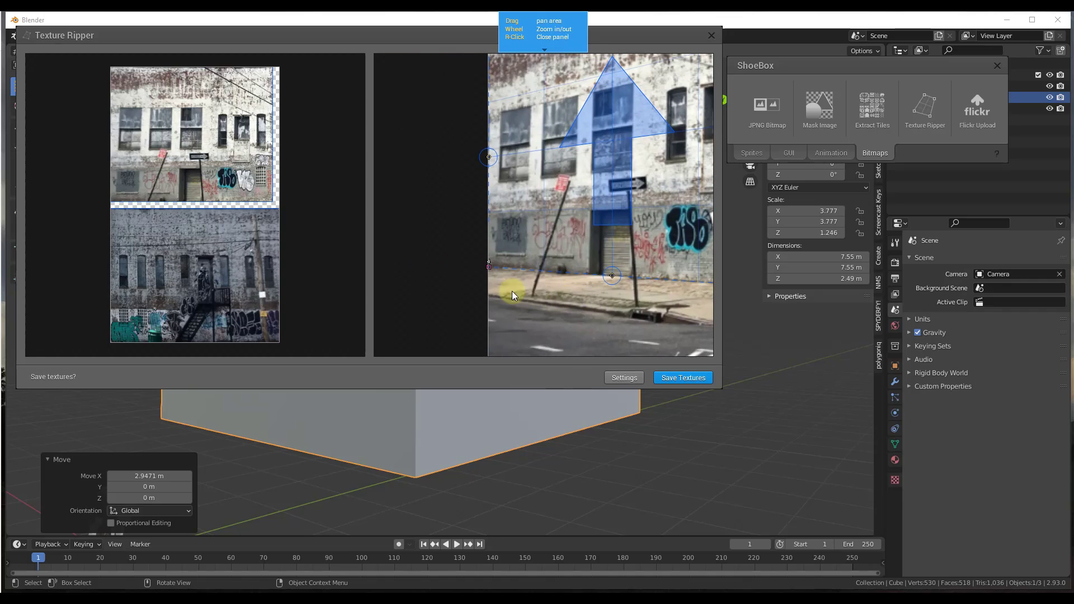
scroll(483, 276, "up", 2)
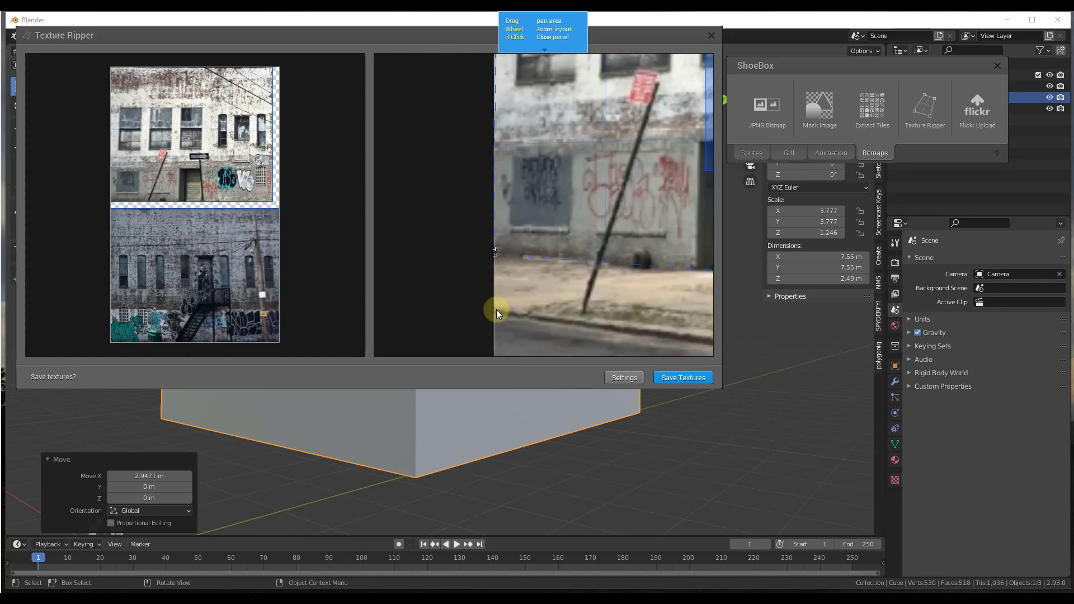
scroll(502, 289, "down", 5)
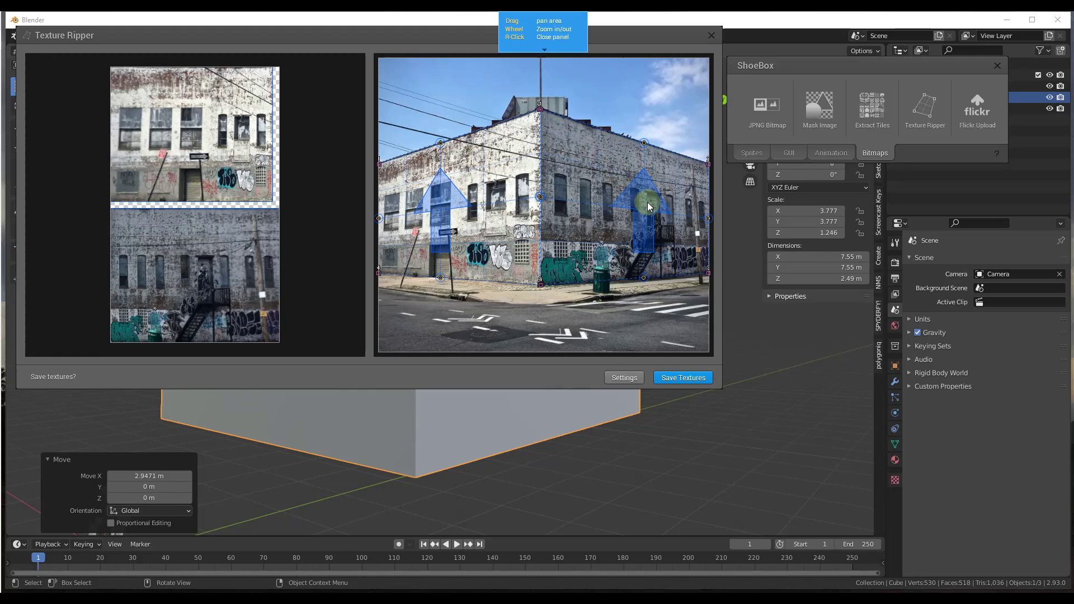
Save both ripped textures as Building Sides.png in the 14 - Texture Ripper folder
left_click(665, 377)
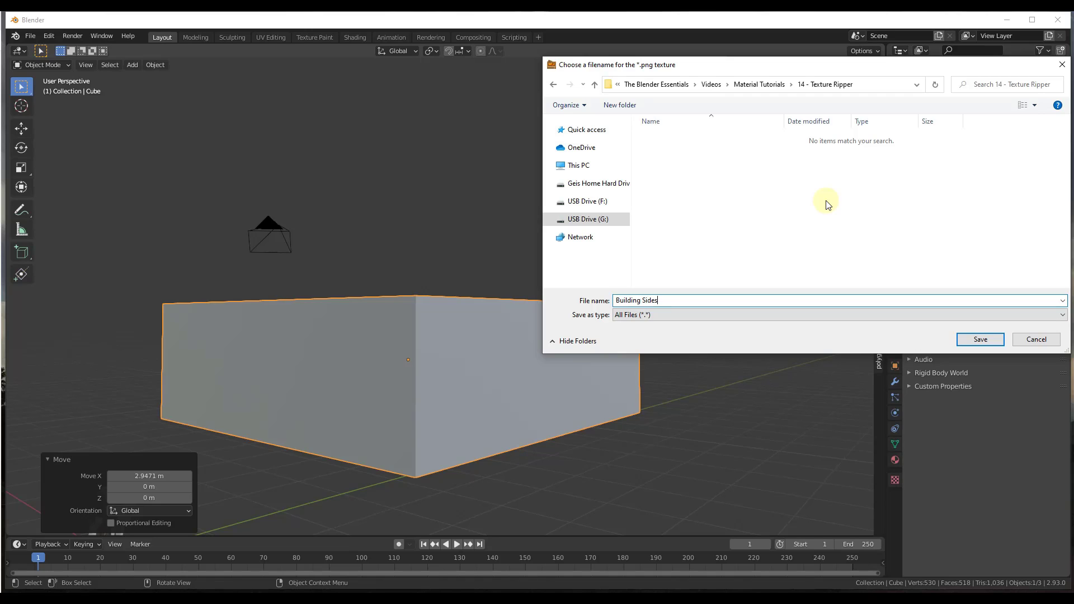
key("Return")
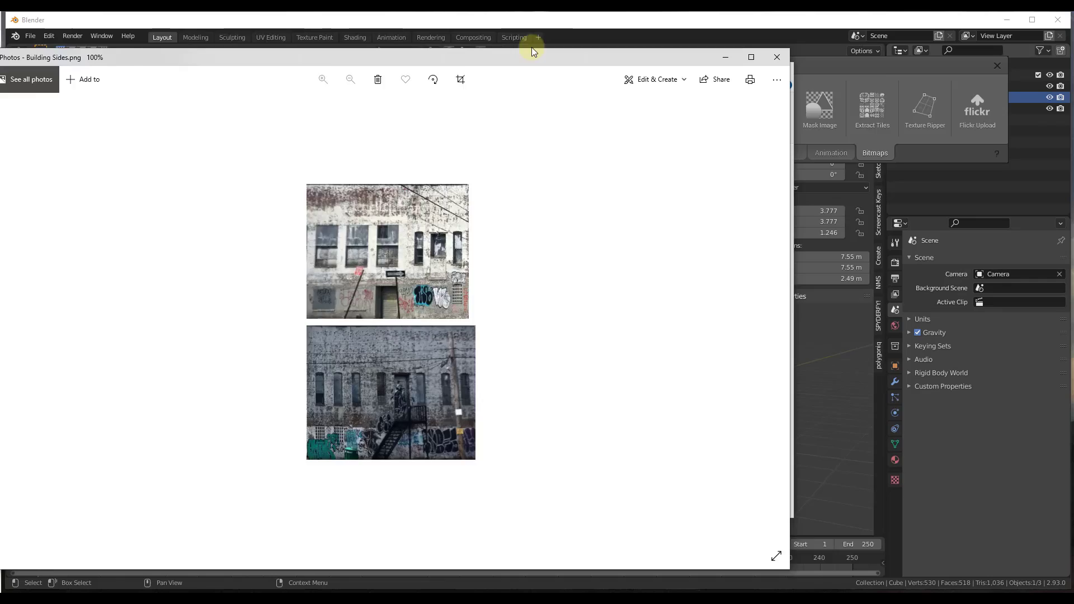
Shift the Photos window right and zoom into the two flattened facades
left_click_drag(532, 44, 588, 39)
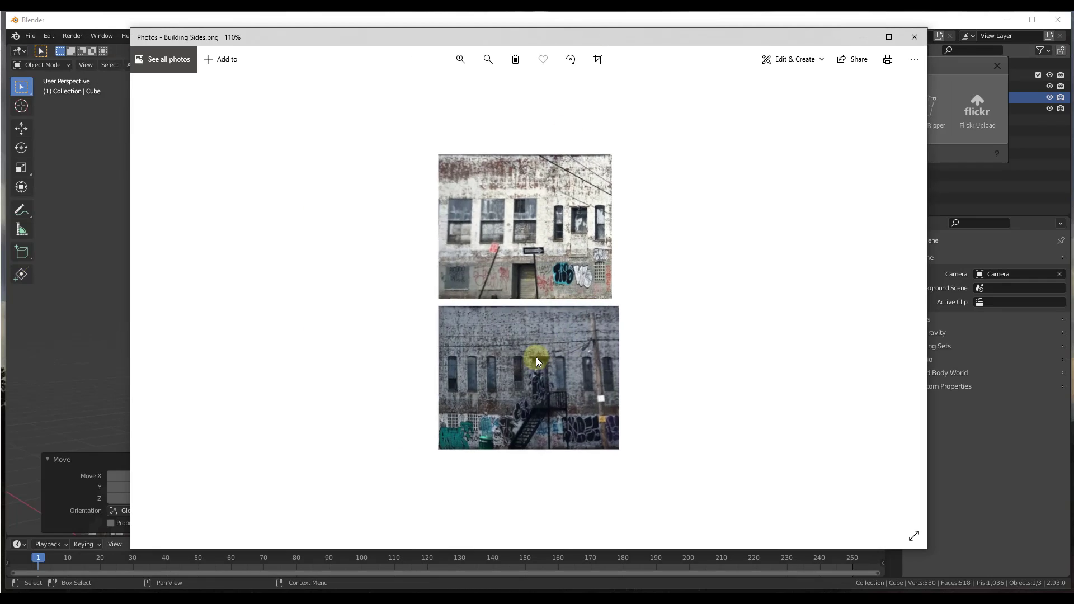
scroll(539, 357, "up", 3)
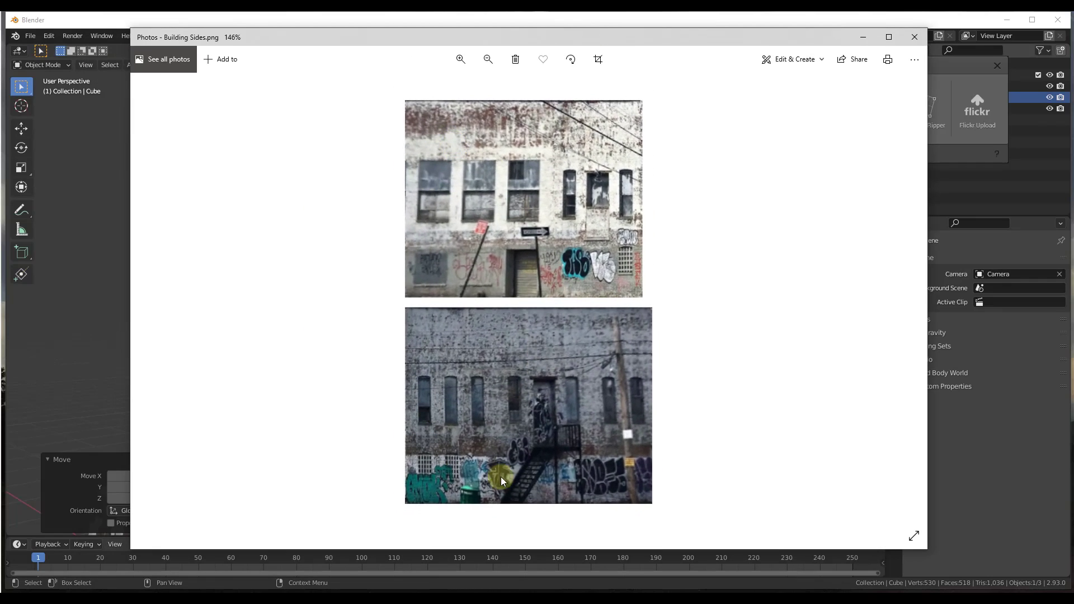
Close the image preview and add a cube to the Blender scene
left_click(913, 38)
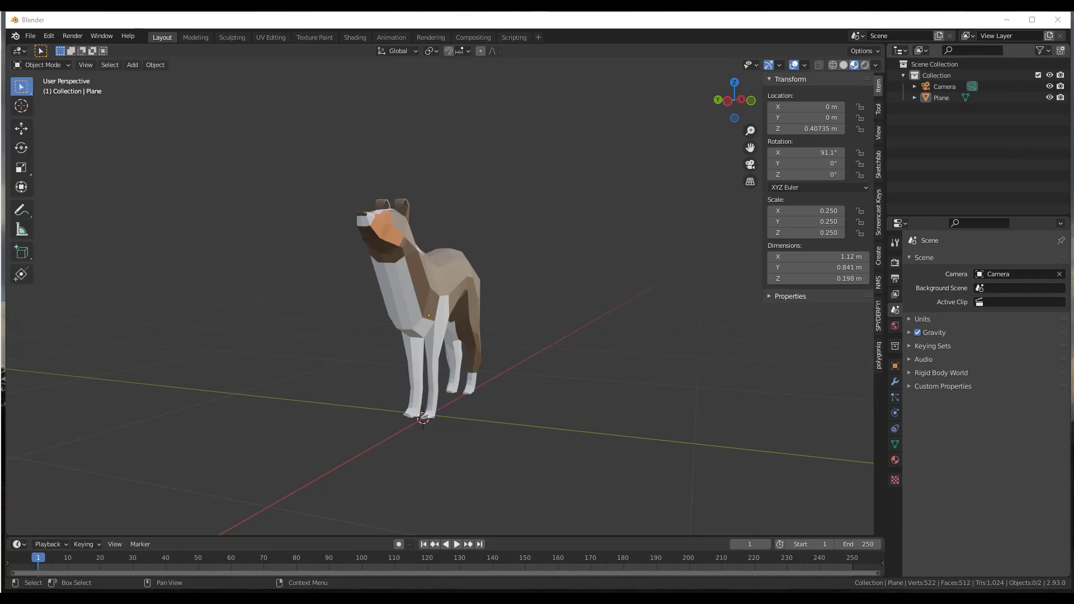
left_click_drag(595, 340, 527, 339)
key("shift+a")
mouse_move(527, 339)
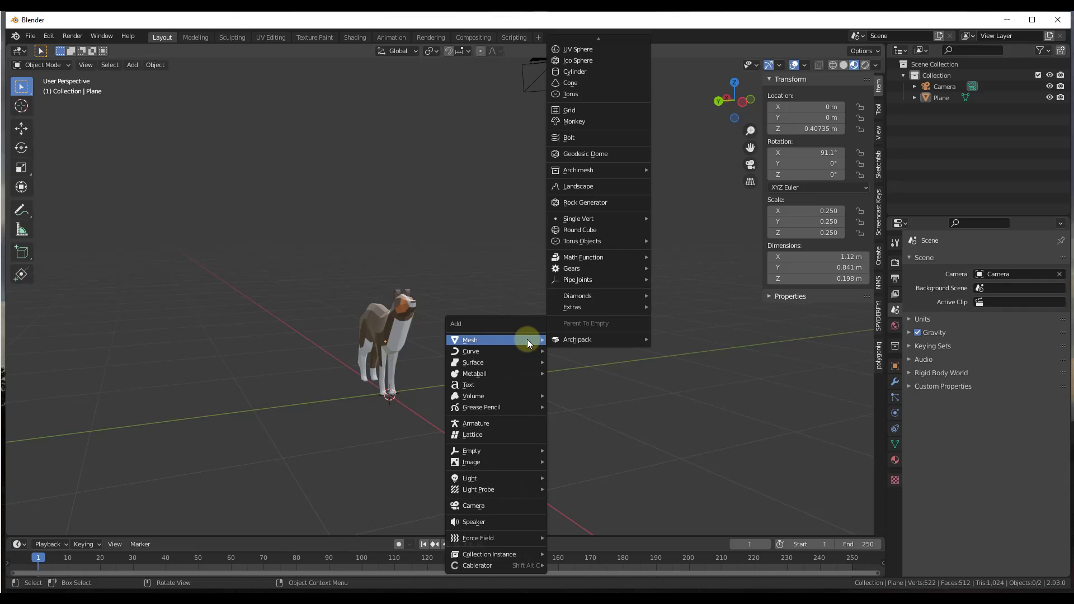
left_click(584, 51)
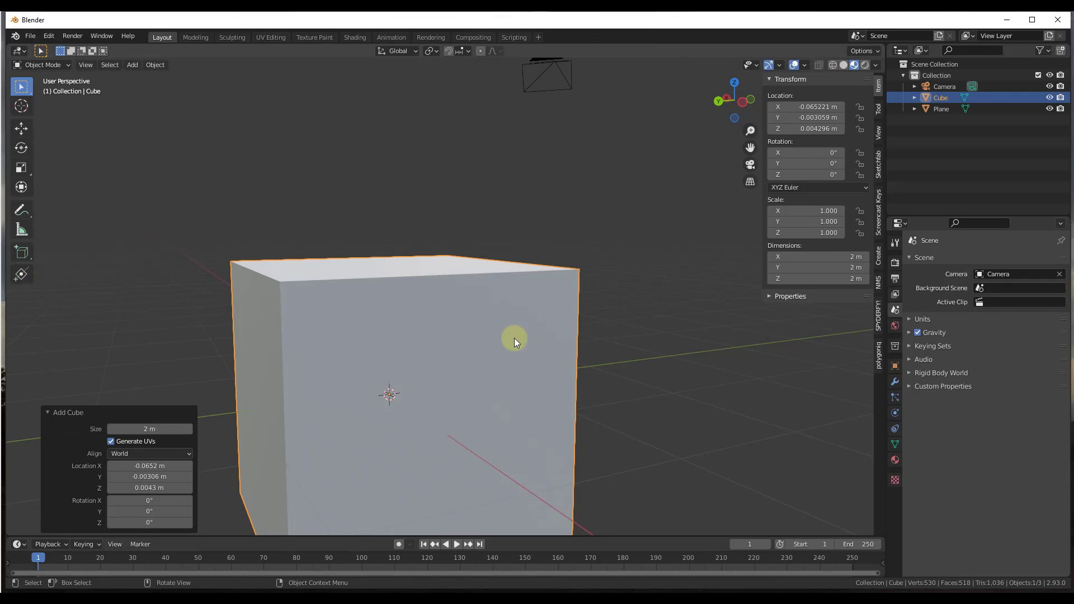
Move the new cube along Y, then raise it along Z
scroll(511, 347, "down", 4)
key("g")
key("y")
left_click(666, 337)
key("g")
key("z")
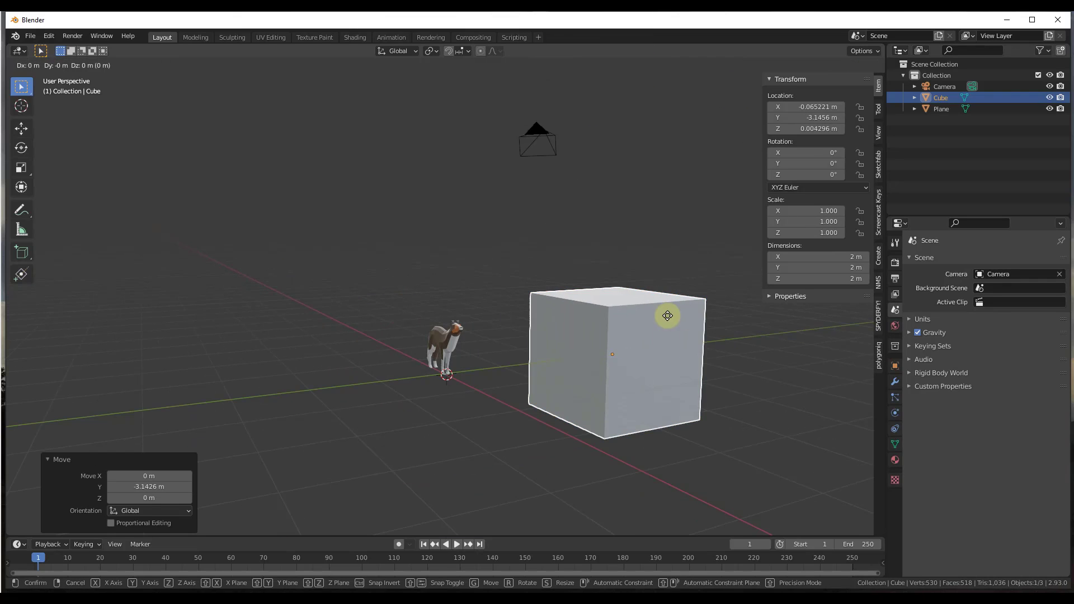
left_click(678, 270)
left_click_drag(678, 271, 637, 284)
Widen the cube to 3.147 scale with height locked, then position it along X and Y
key("s")
key("shift+z")
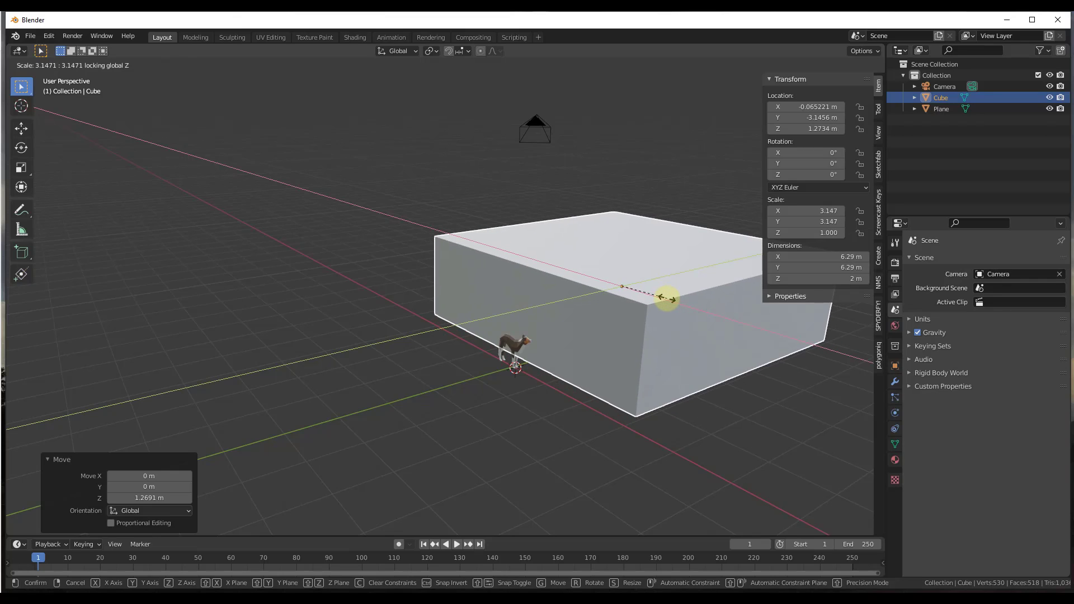
left_click(666, 299)
key("g")
key("x")
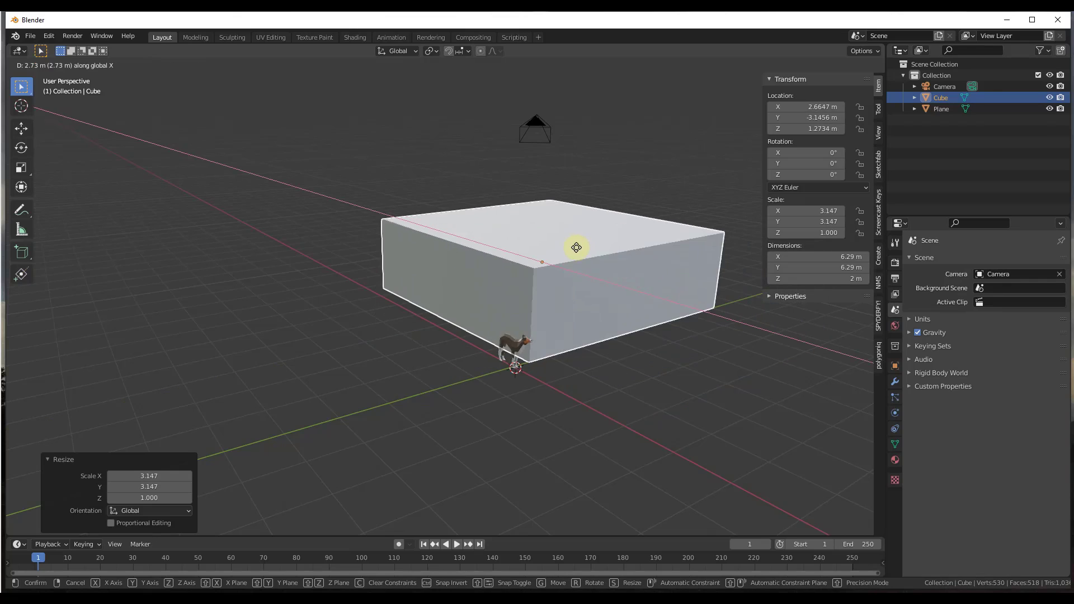
left_click(592, 264)
key("g")
key("y")
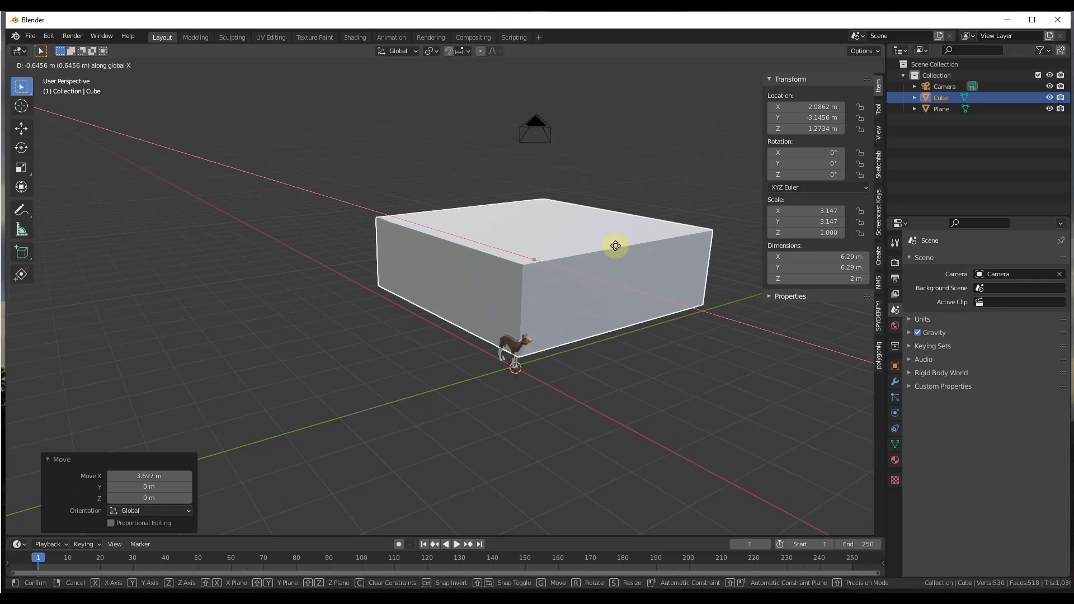
left_click(631, 220)
Raise the box's top face in Edit Mode to make the box taller
key("Tab")
left_click(625, 218)
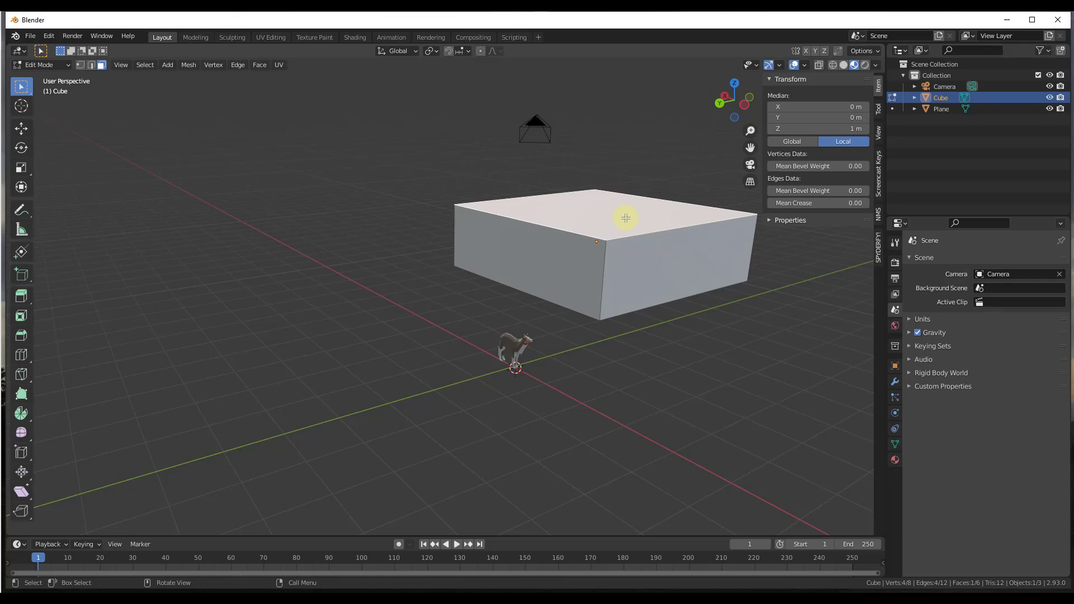
key("g")
key("z")
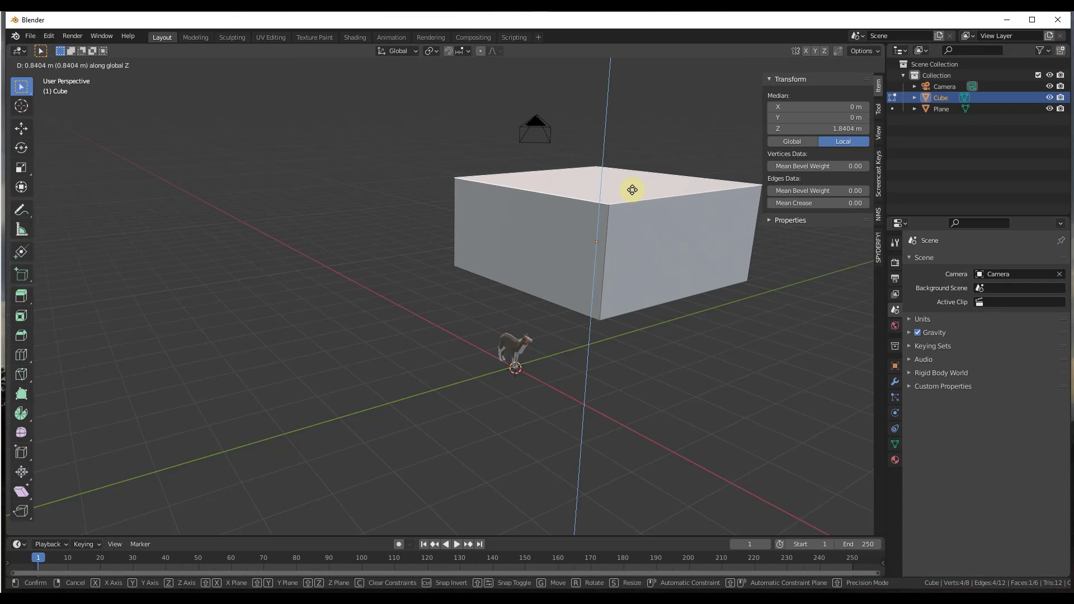
left_click(632, 188)
key("Tab")
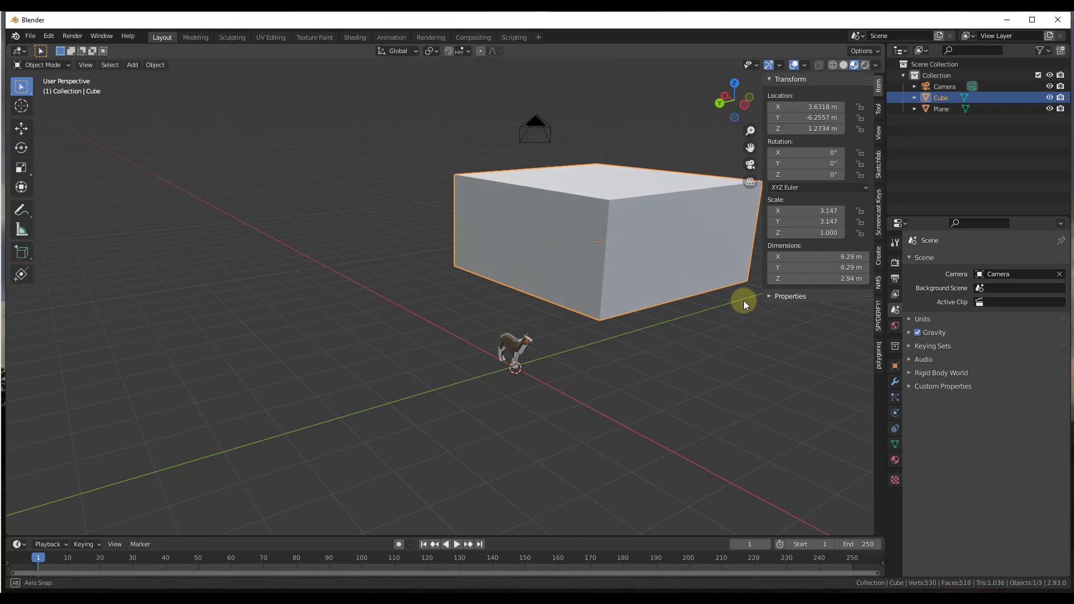
left_click_drag(743, 300, 694, 212)
Apply Rotation & Scale from the Object menu so scale reads 1.000
left_click(155, 65)
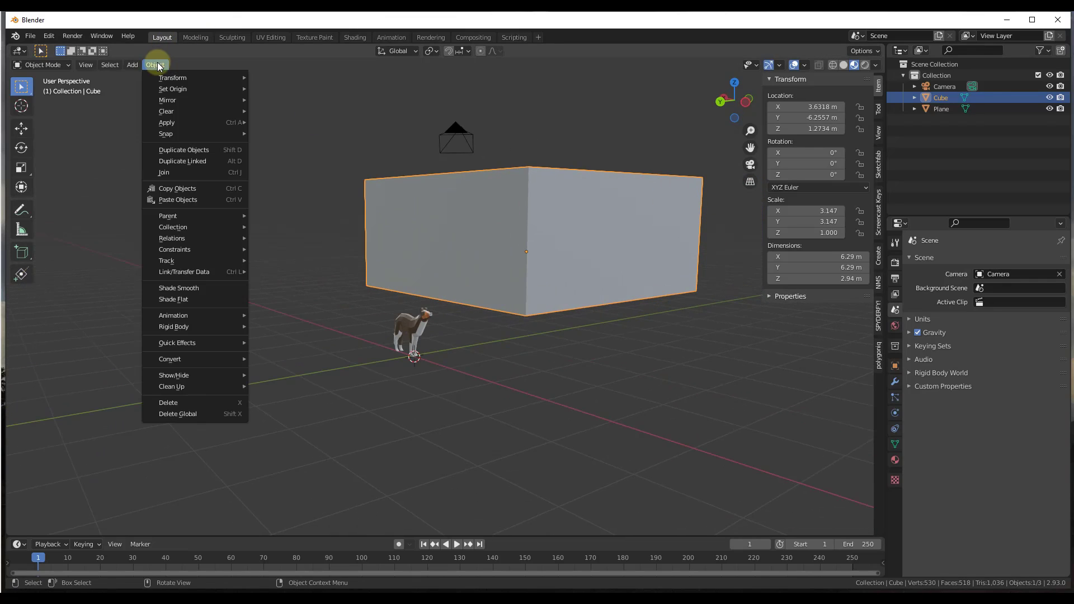
mouse_move(166, 127)
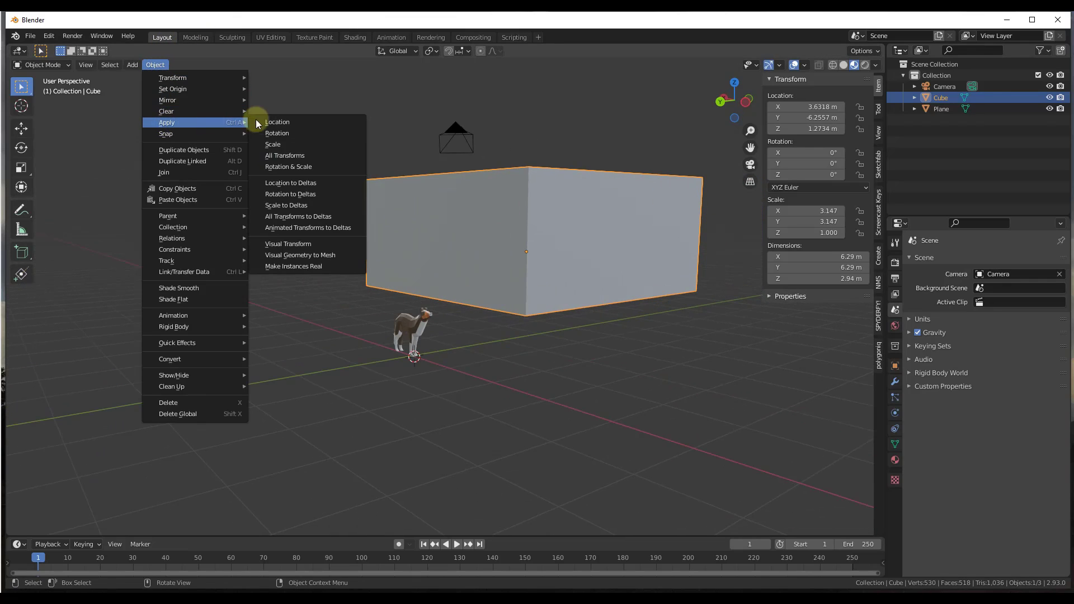
left_click(291, 169)
mouse_move(568, 231)
left_mouse_down()
mouse_move(560, 238)
mouse_move(572, 237)
left_mouse_up()
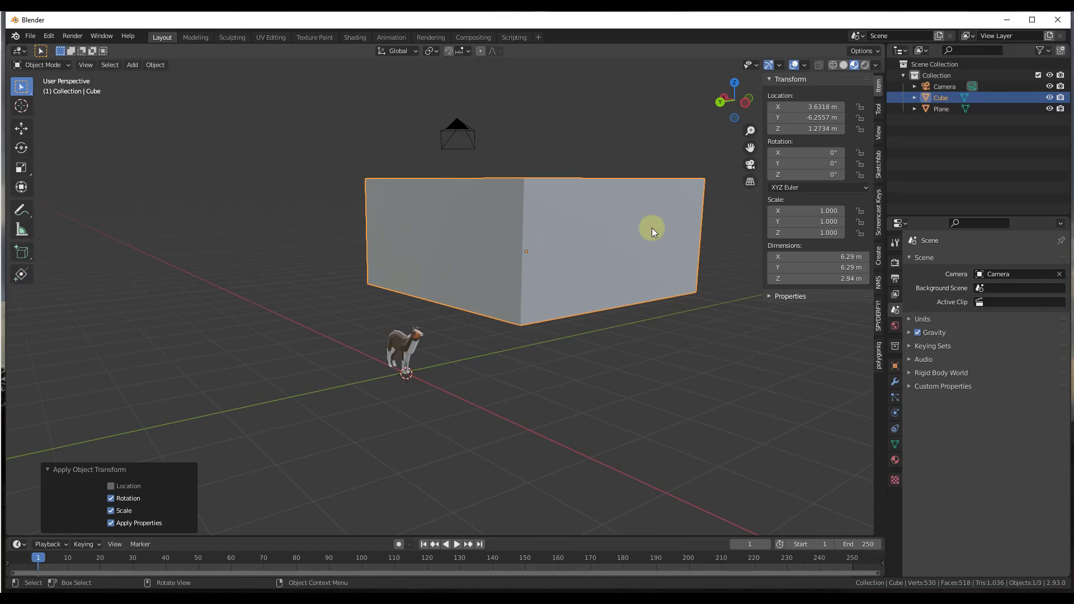
left_click_drag(653, 227, 484, 265)
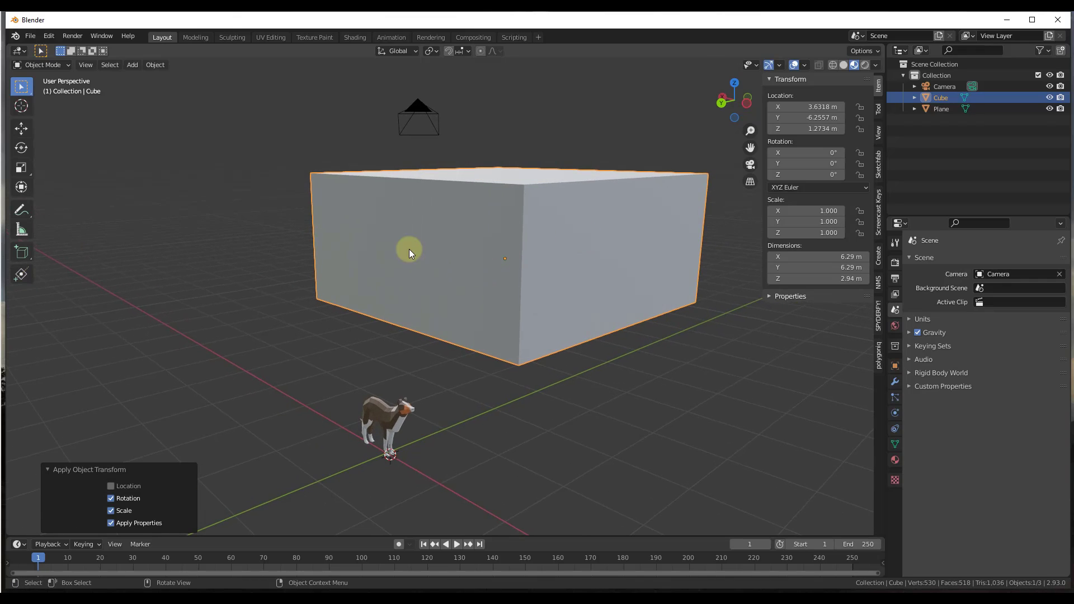
In UV Editing, select all faces and unwrap them with Cube Projection
key("ctrl+Page_Down")
key("ctrl+Page_Down")
key("ctrl+Page_Down")
left_click_drag(619, 240, 759, 323)
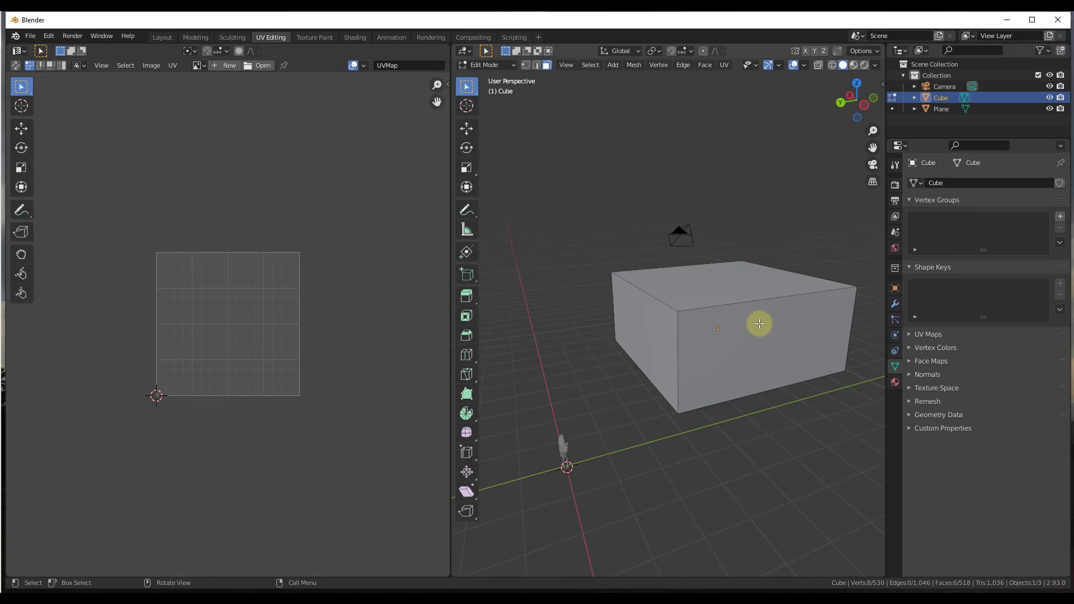
left_click(759, 323)
key("a")
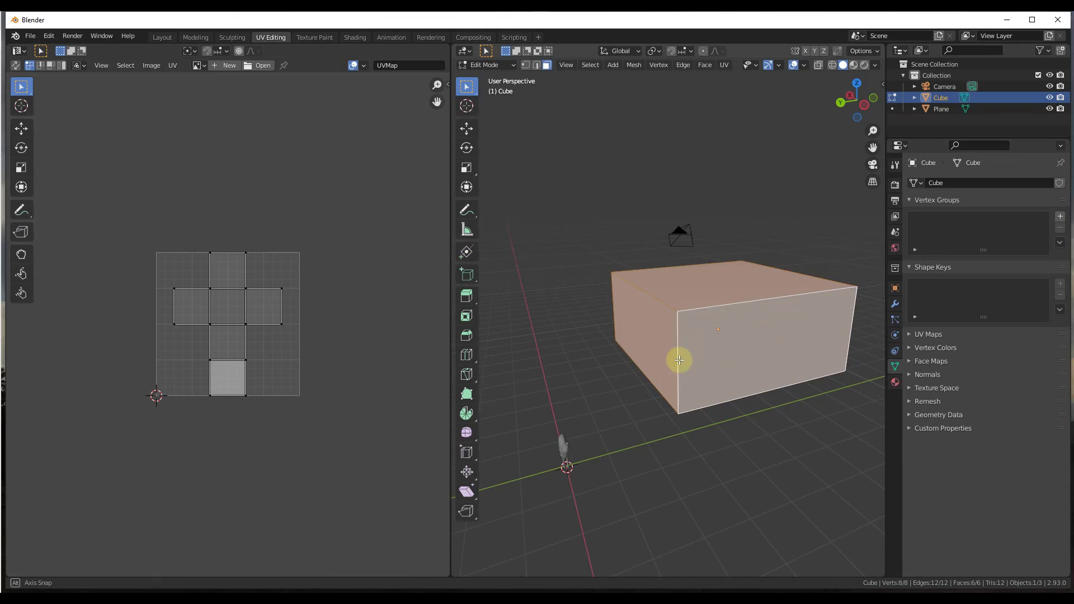
right_click(689, 340)
mouse_move(683, 344)
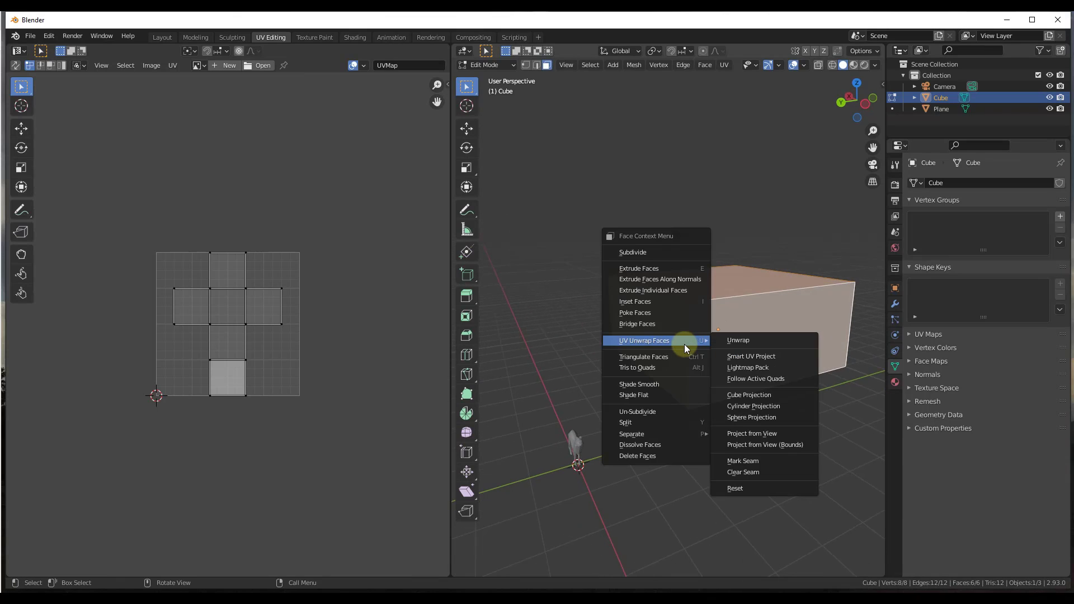
left_click(747, 395)
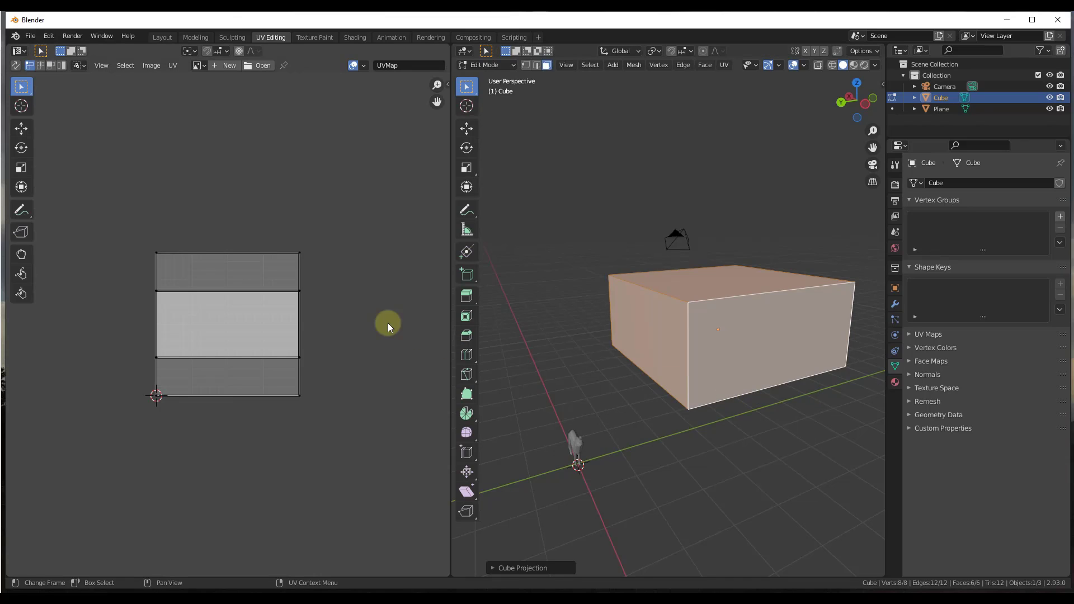
Try moving the front face's UV island, cancel, and switch to Material Preview shading
left_click(708, 341)
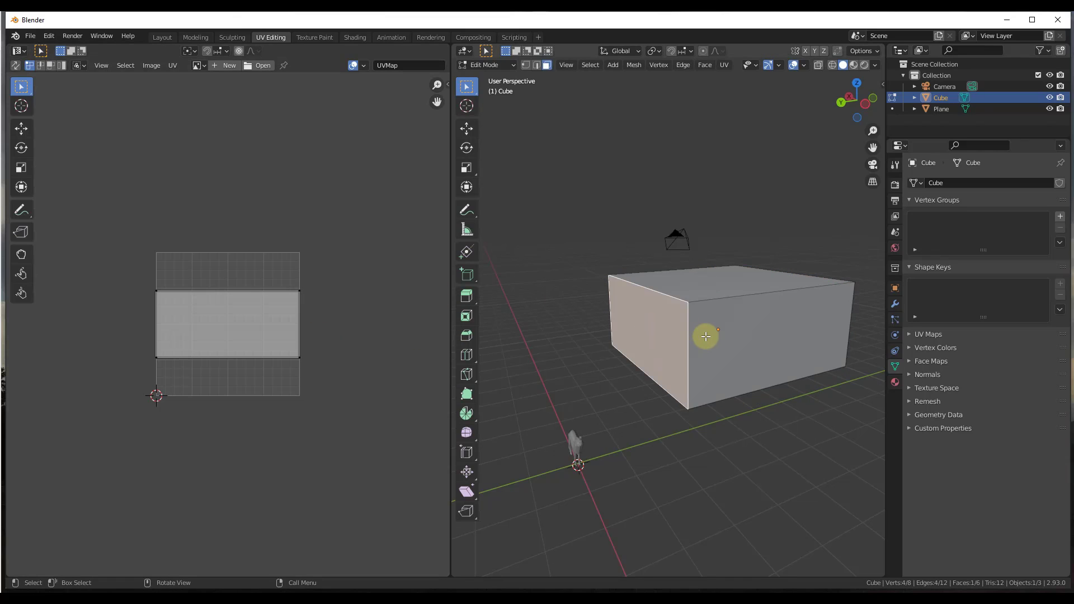
key("a")
key("g")
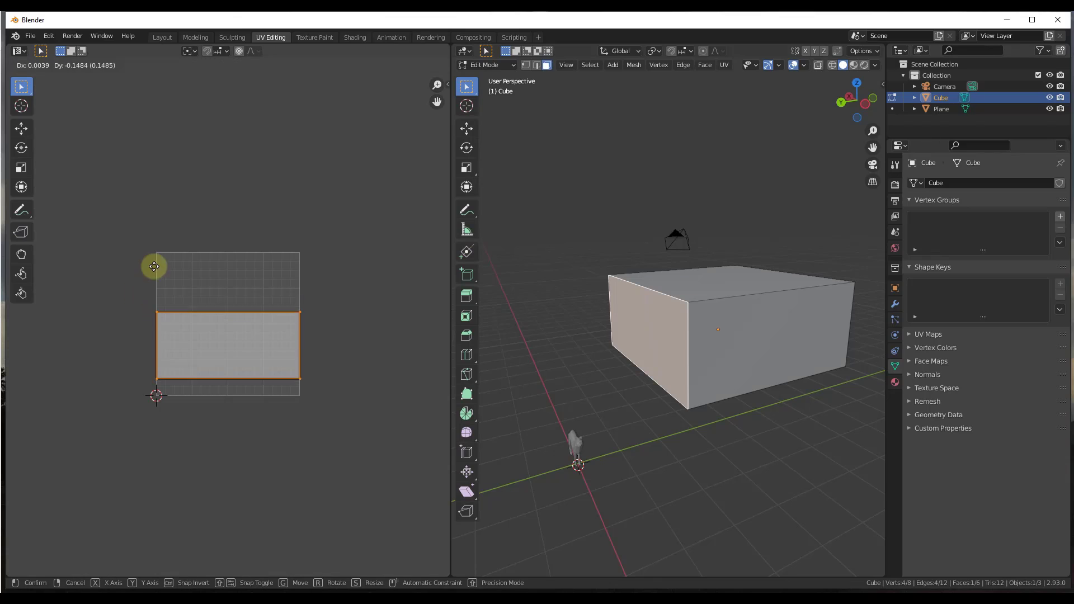
right_click(148, 303)
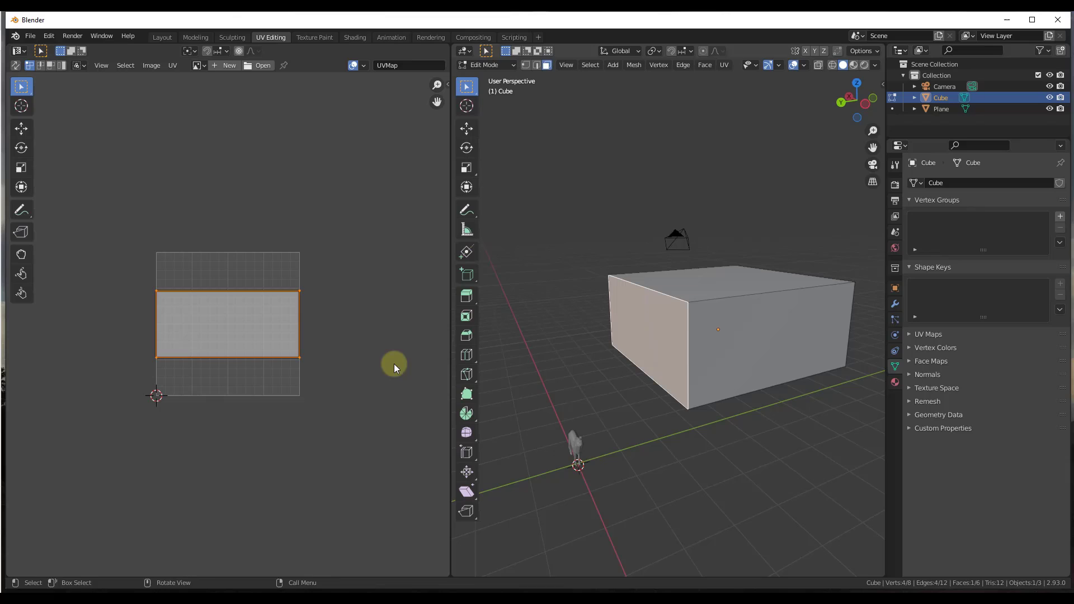
left_click(852, 66)
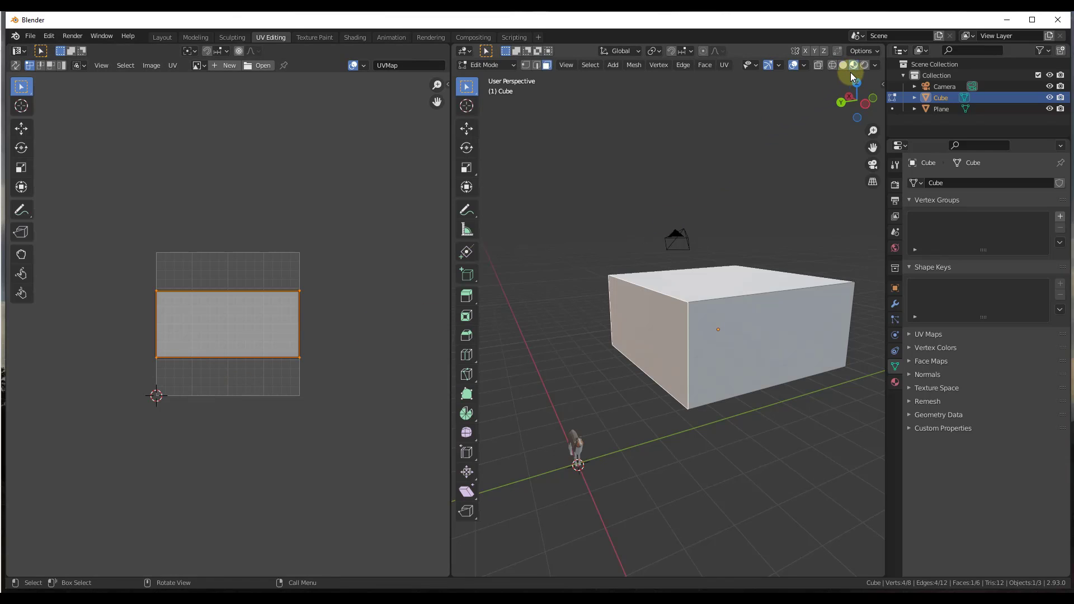
Create a new material for the cube in Material Properties
left_click(895, 382)
left_click(673, 127)
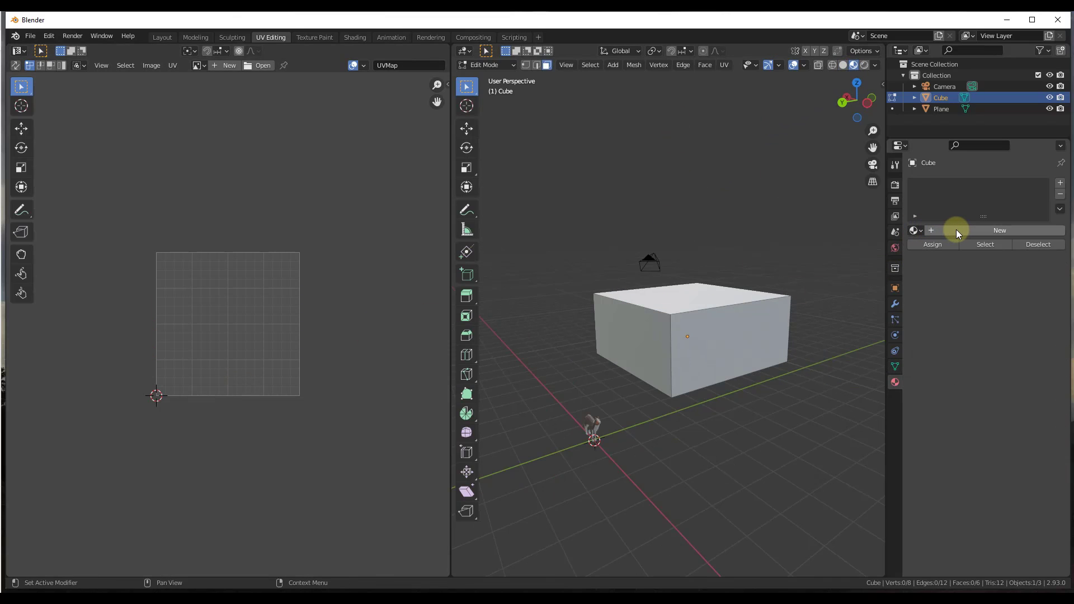
left_click(956, 229)
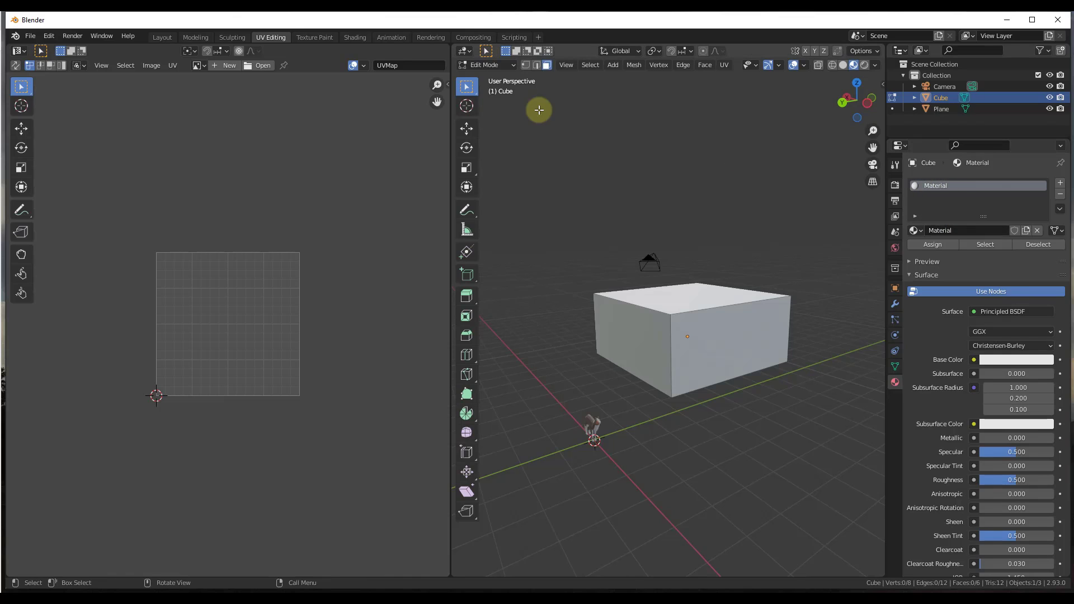
In the Shading workspace, add an Image Texture node to the material
left_click(354, 38)
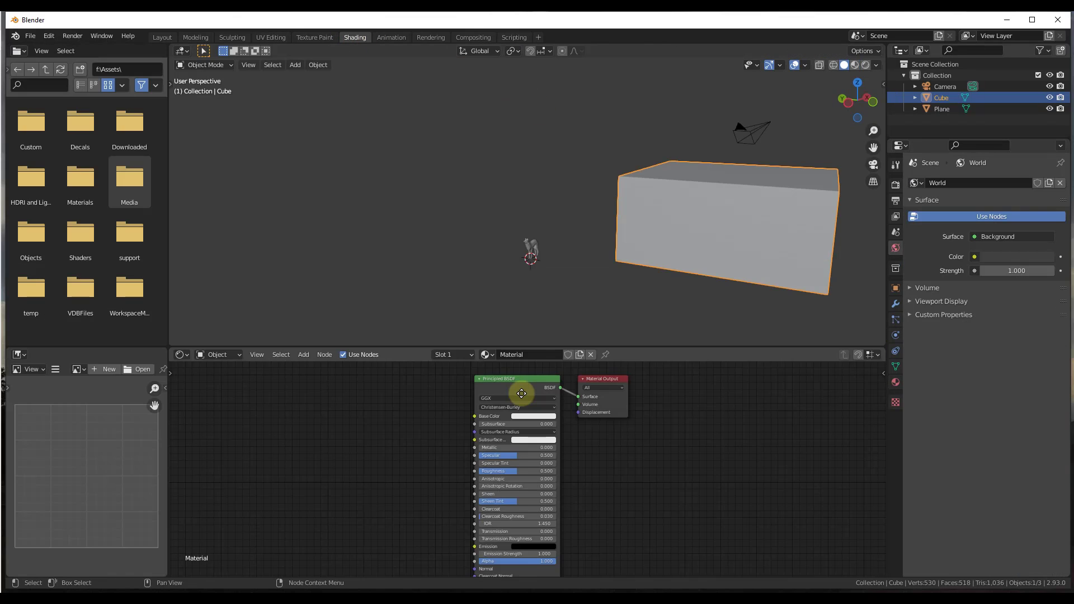
left_click_drag(522, 393, 542, 393)
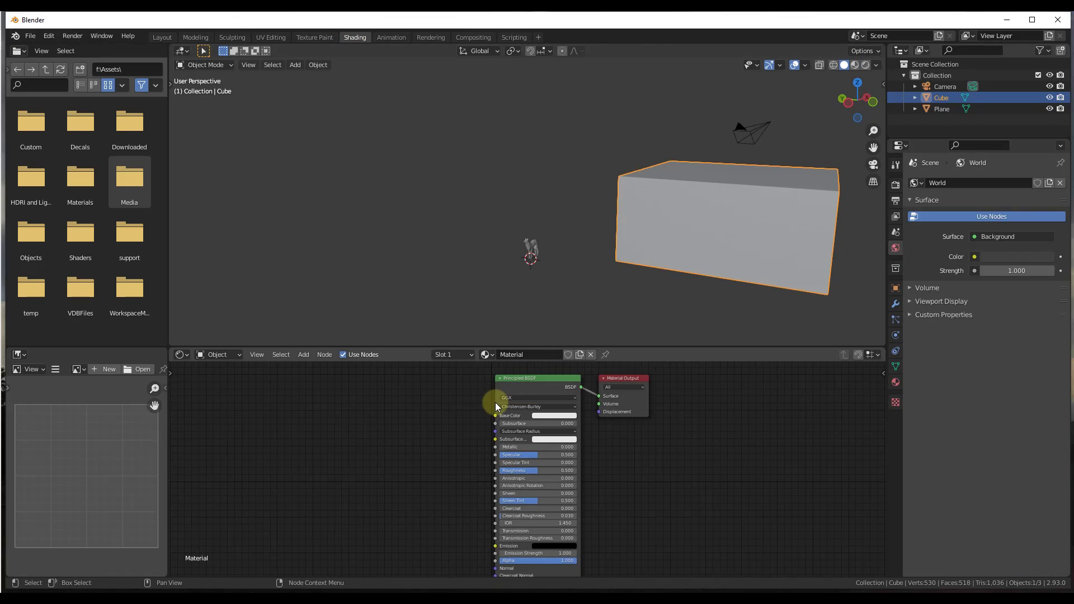
key("shift+a")
left_click(445, 402)
type("image")
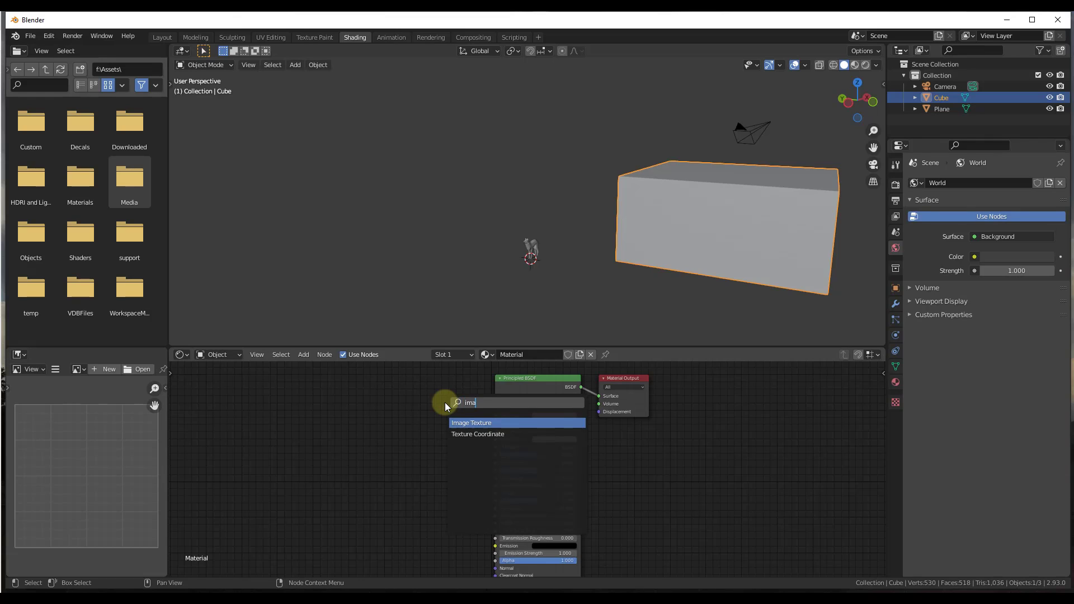
left_click(484, 423)
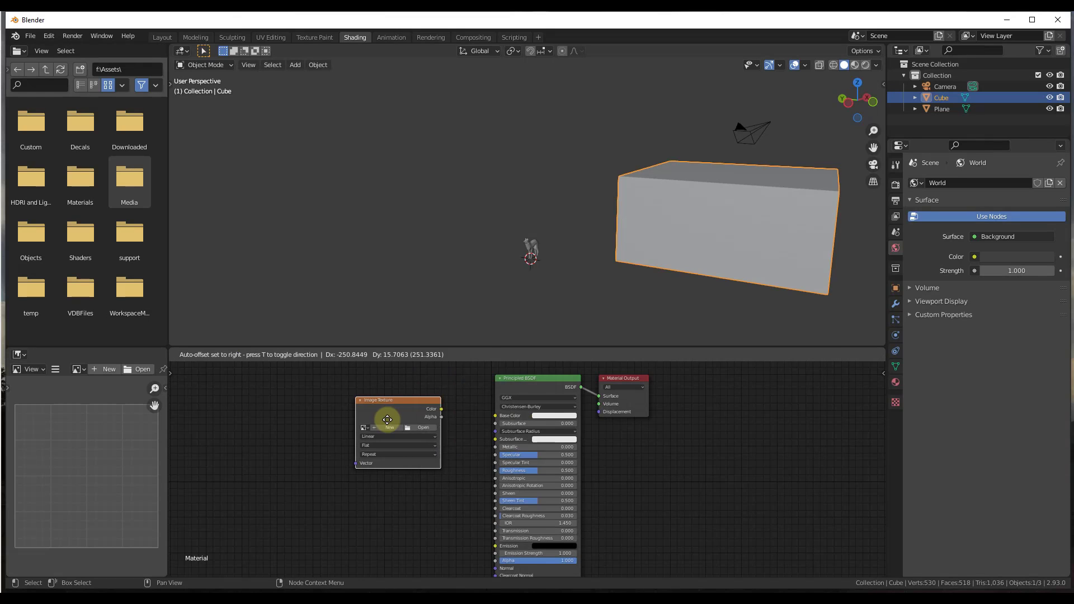
Wire the texture into Base Color, load Building Sides.png, and view it in Material Preview
left_click_drag(432, 409, 495, 416)
left_click(403, 428)
double_click(421, 139)
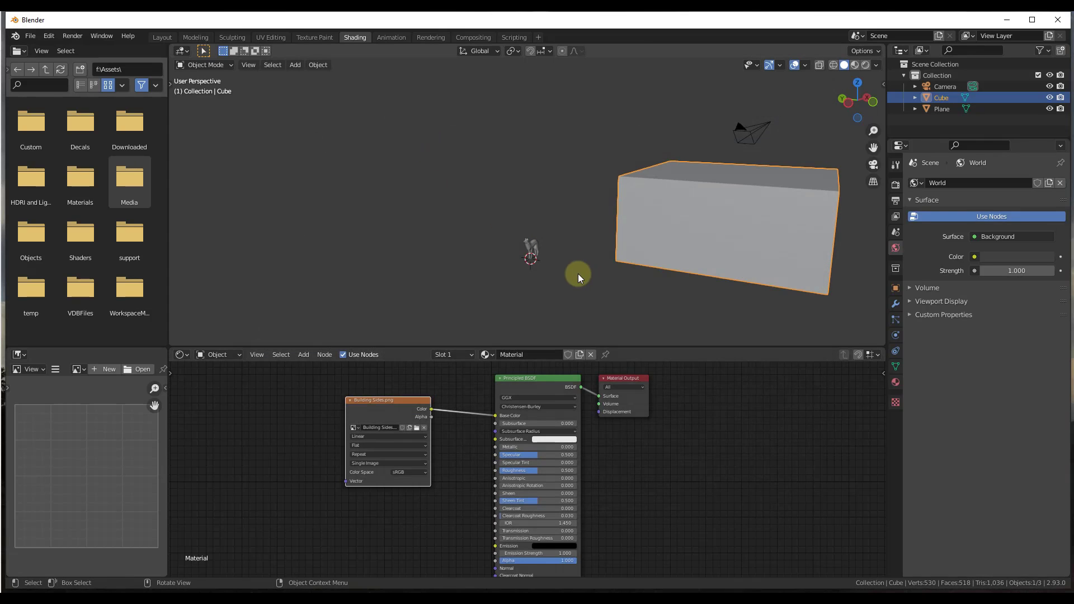
left_click(855, 65)
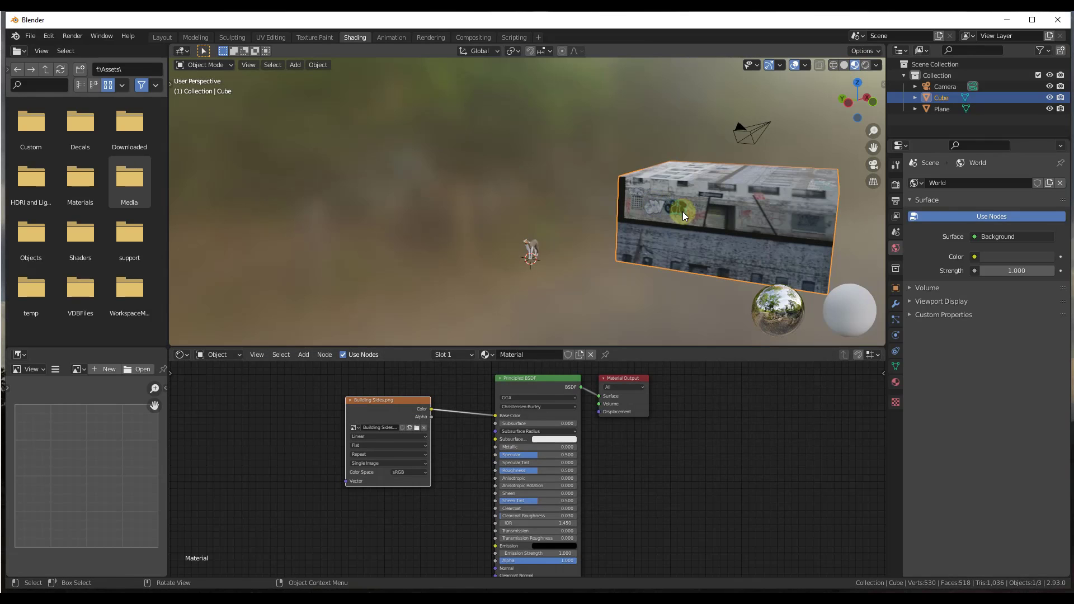
In UV Editing, give the cube's top face a new plain white material slot, Material.004
left_click(270, 36)
left_click(651, 336)
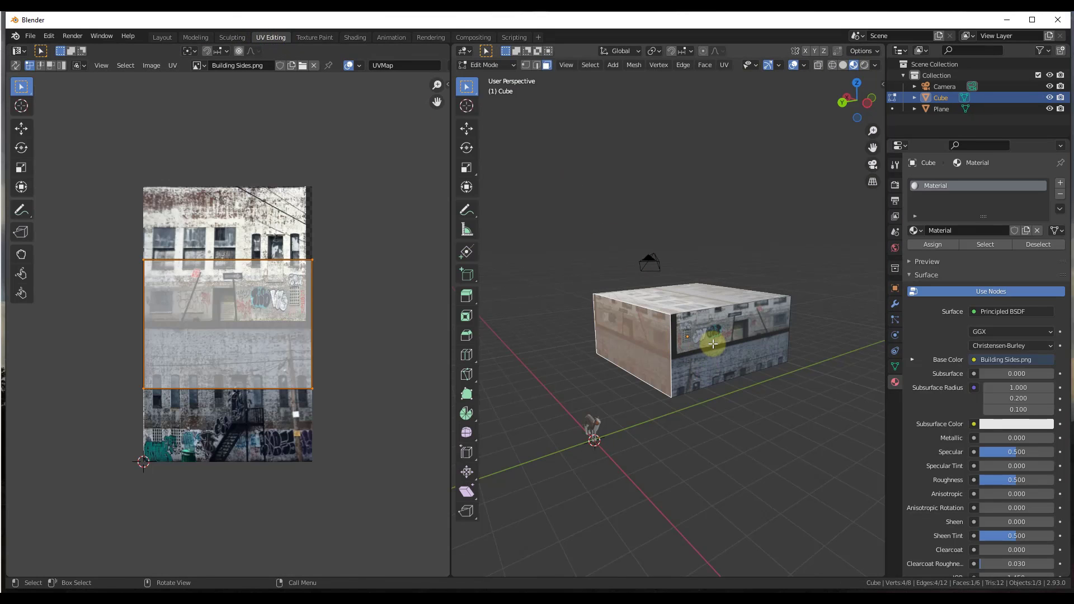
left_click(713, 344, "shift")
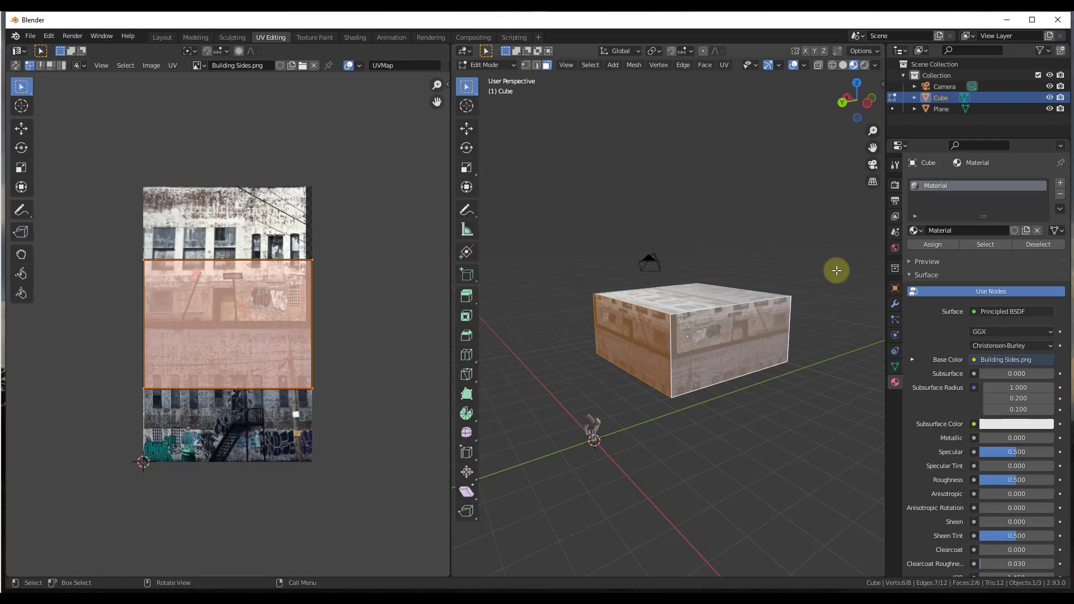
left_click(702, 296)
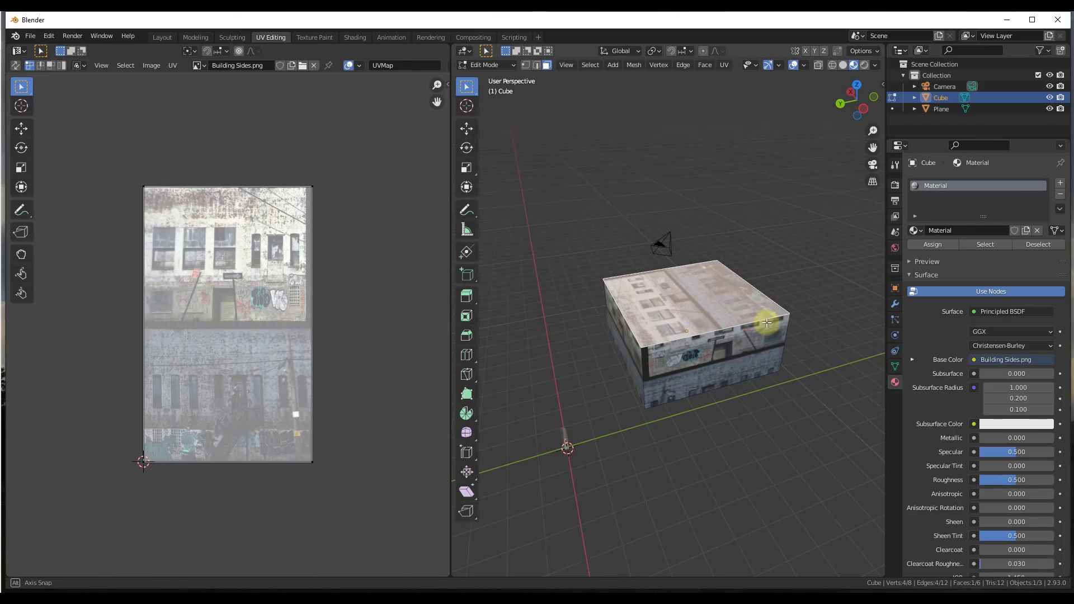
left_click(1059, 184)
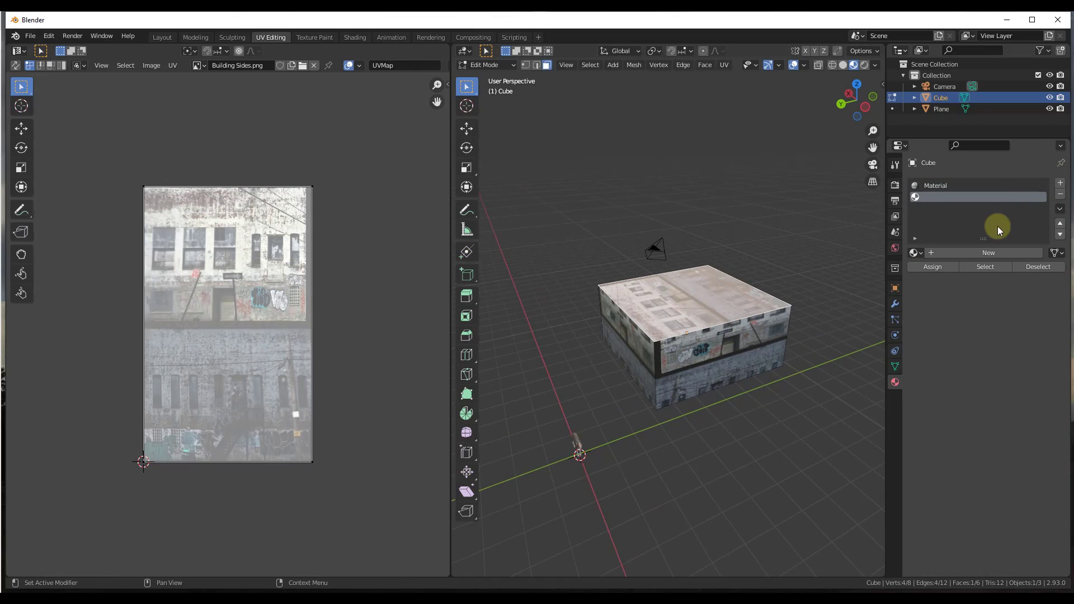
left_click(962, 253)
left_click(918, 267)
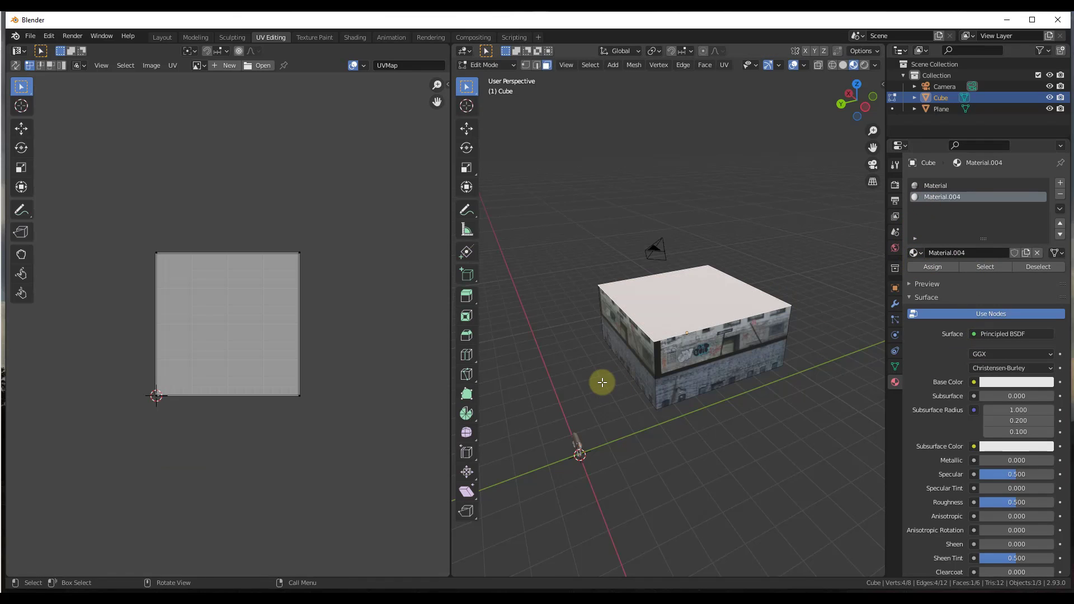
left_click_drag(600, 379, 653, 331)
left_click(652, 331)
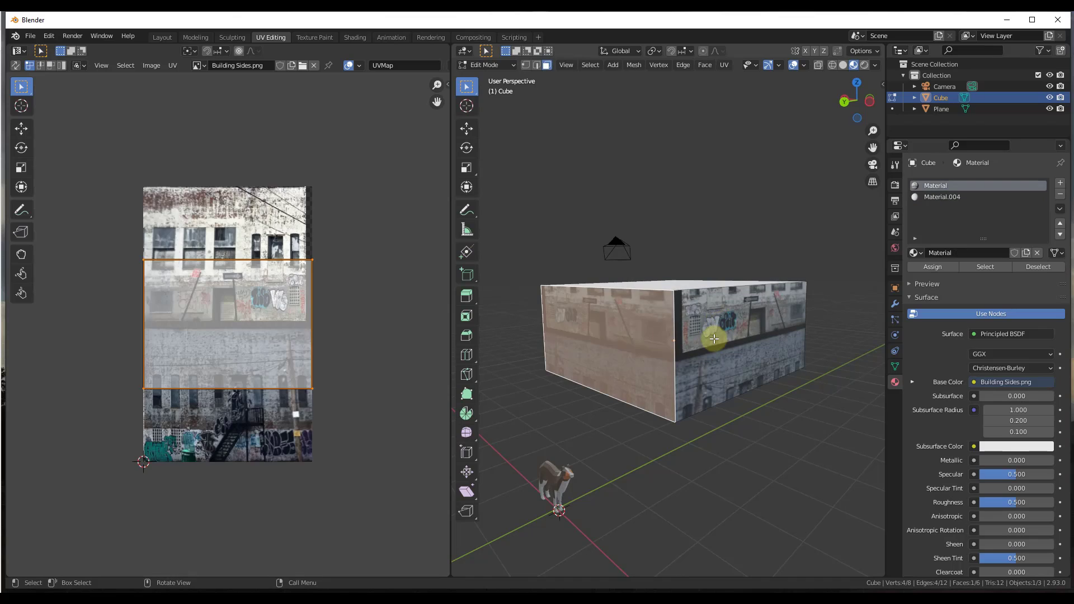
Move the right wall island's bottom and top edges down to fit the lower building photo
left_click(724, 320)
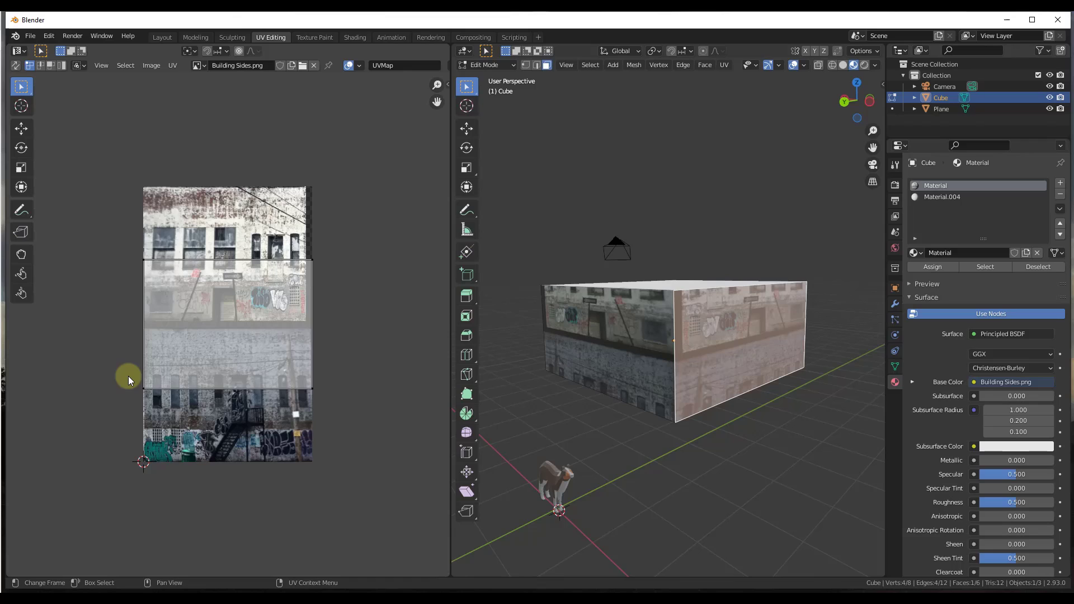
left_click_drag(129, 376, 331, 395)
key("g")
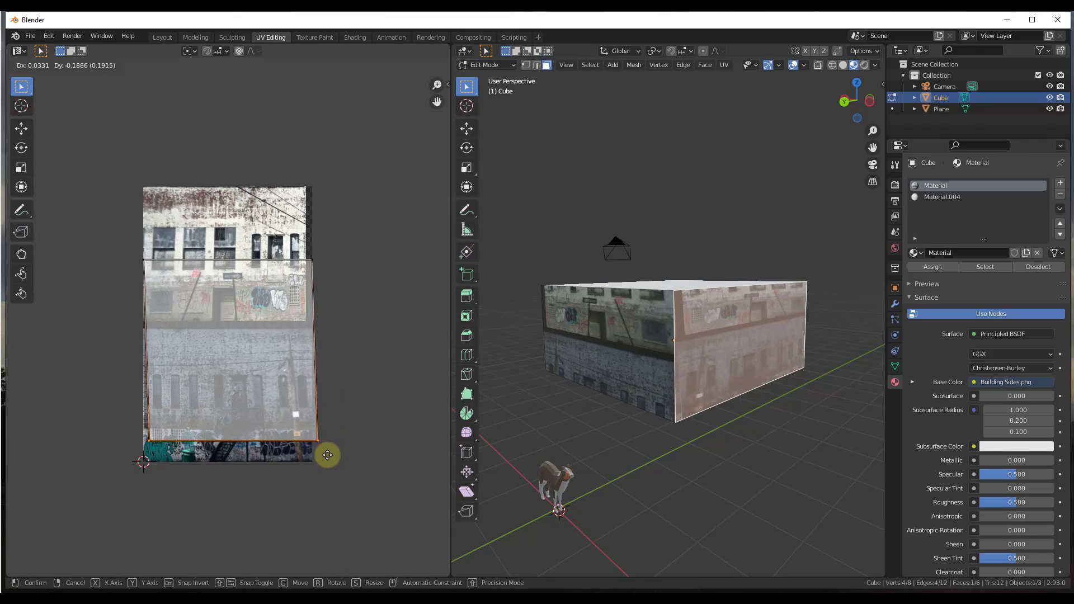
left_click(325, 467)
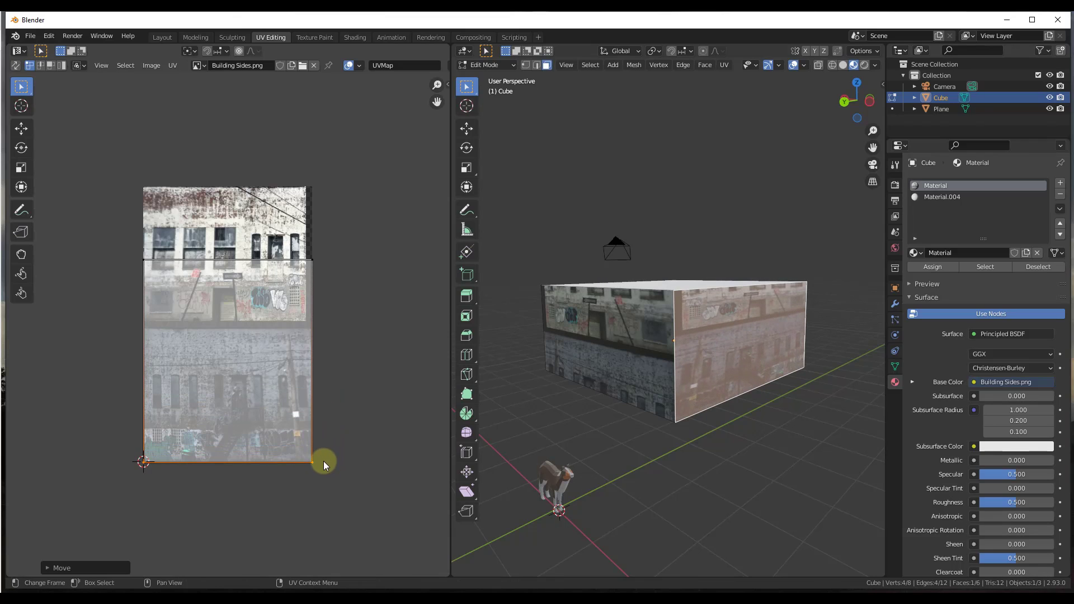
left_click_drag(131, 250, 348, 278)
key("g")
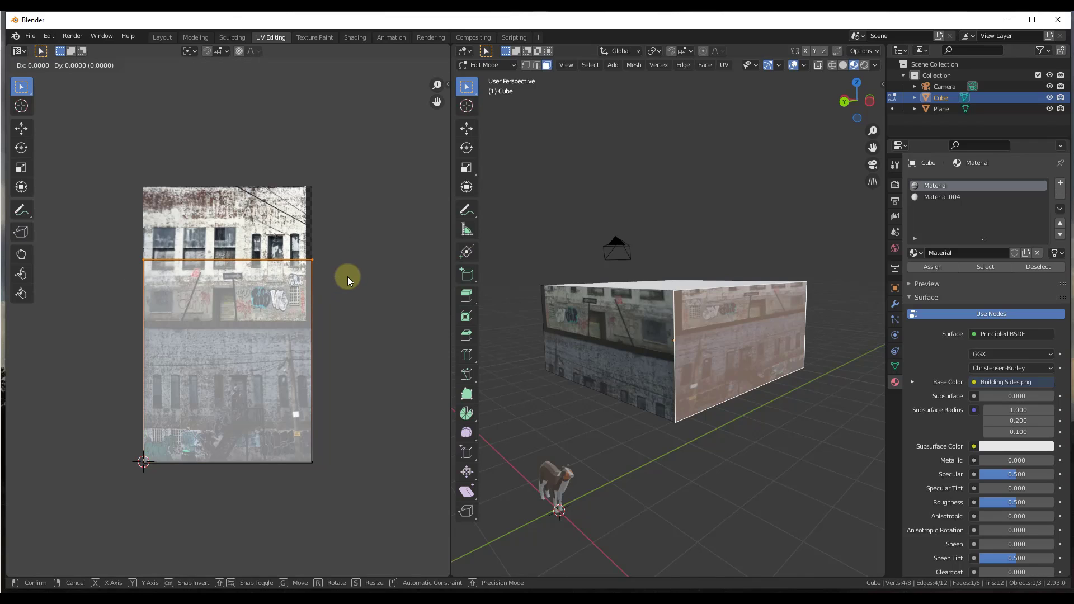
left_click(358, 345)
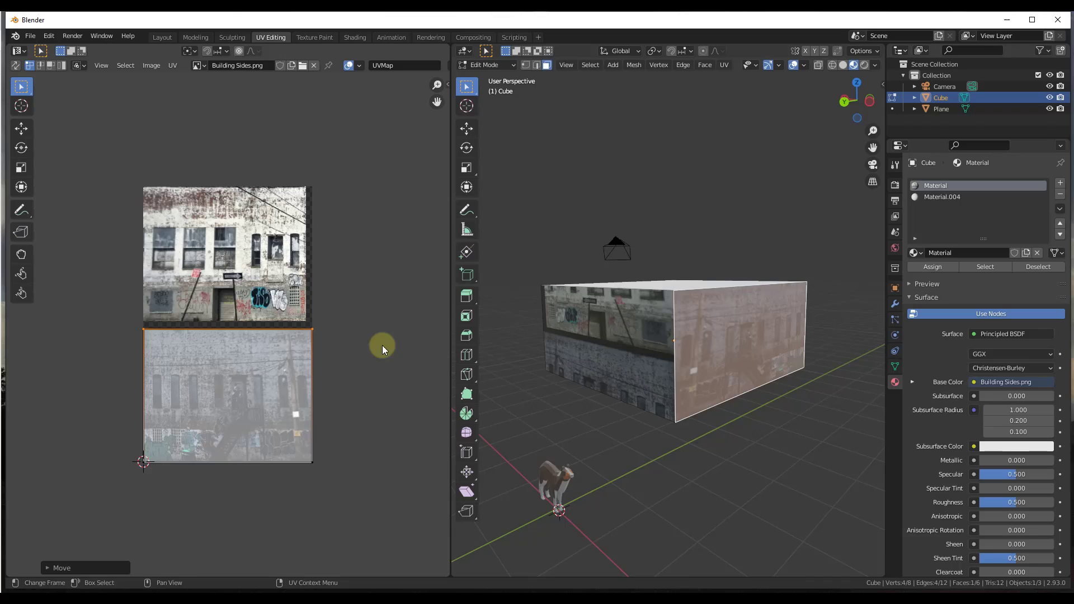
scroll(794, 341, "up", 5)
scroll(767, 370, "down", 6)
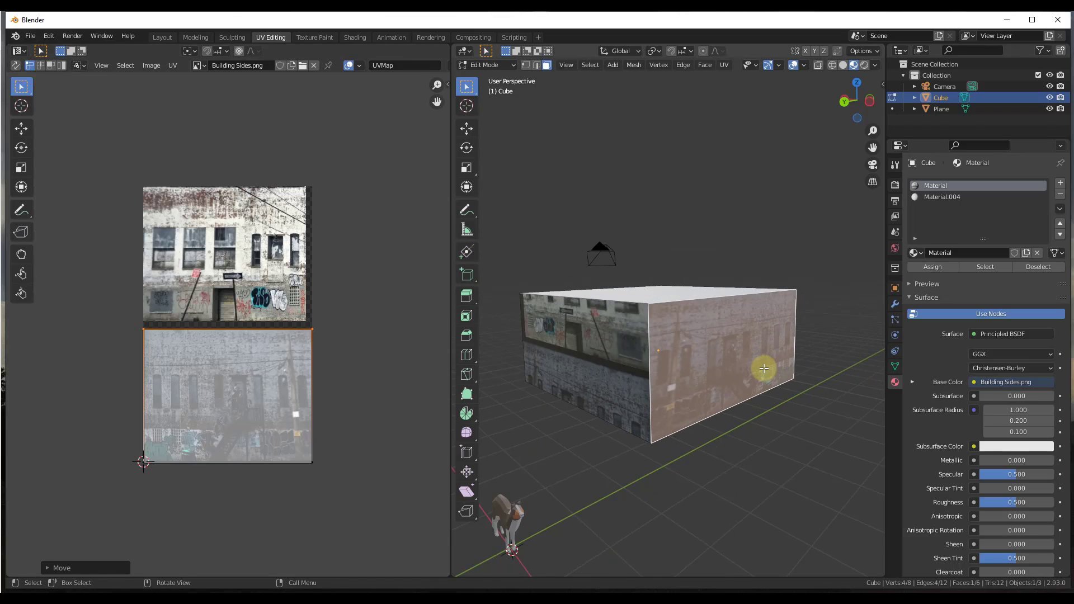
Flip the right wall's UV island horizontally by scaling X by -1
left_click_drag(714, 355, 699, 425)
left_click(722, 425)
scroll(722, 425, "up", 1)
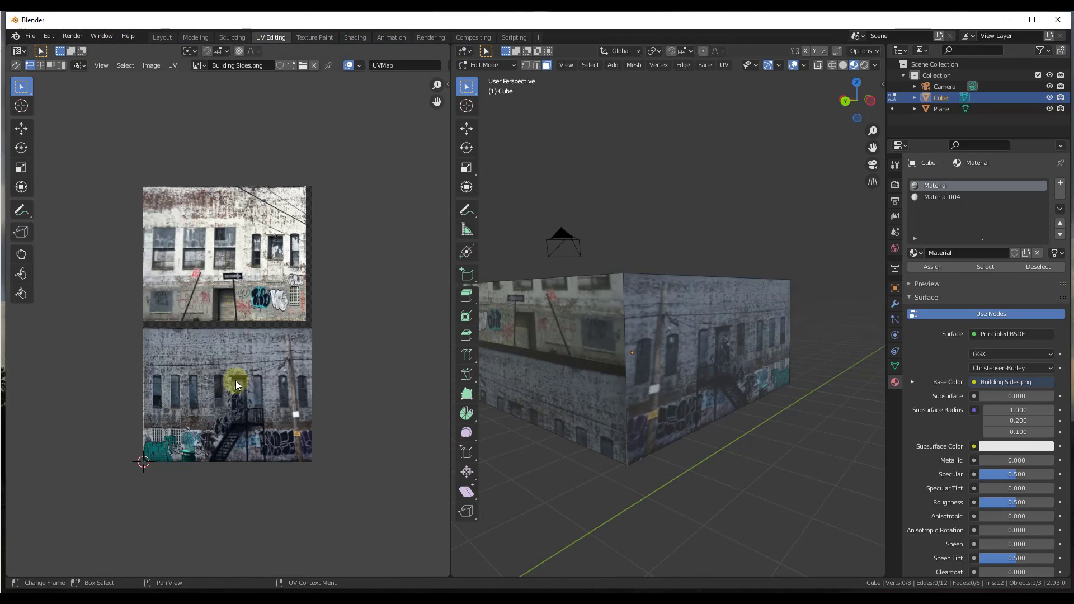
left_click(696, 317)
left_click(155, 336)
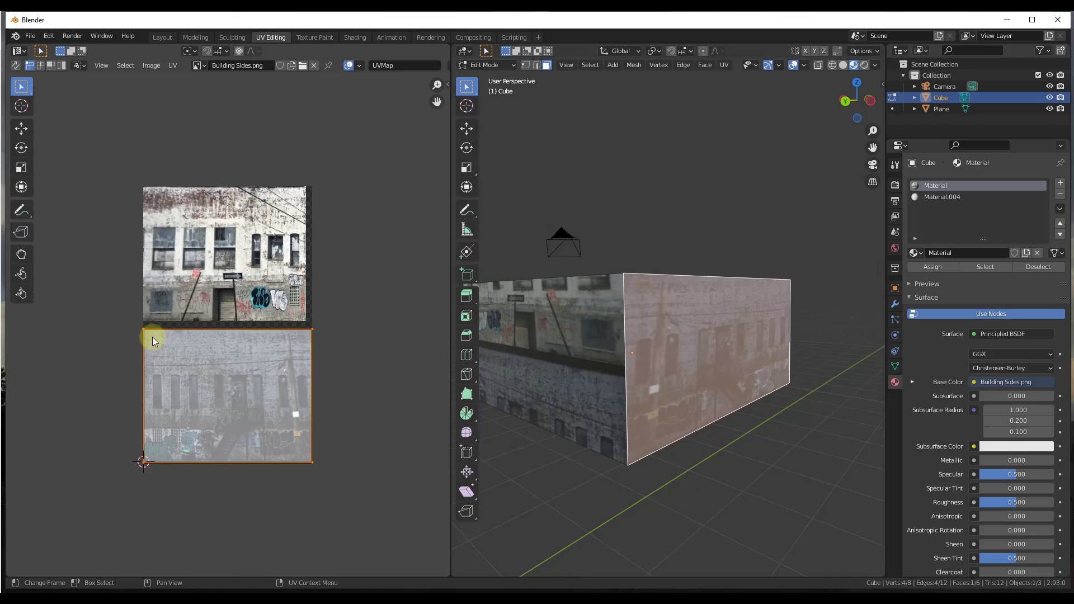
key("s")
key("x")
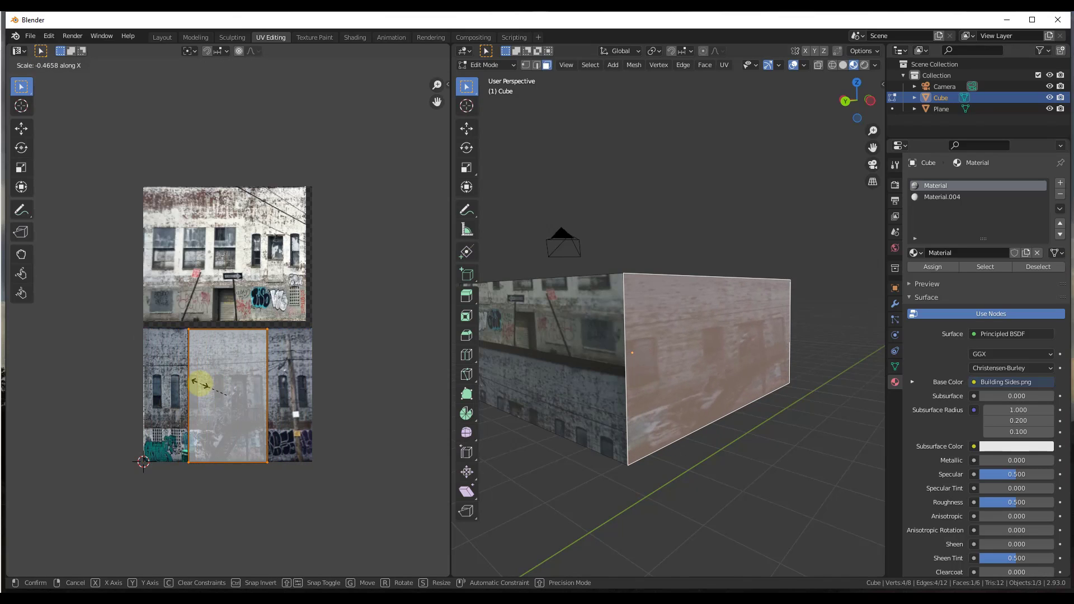
type("-1")
key("Return")
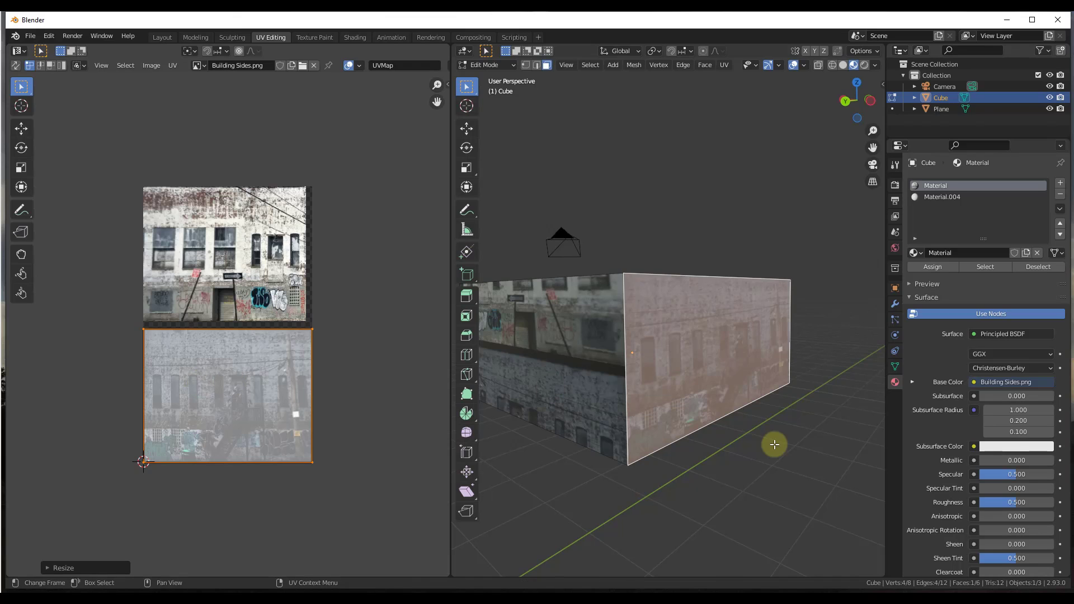
left_click(786, 464)
left_click_drag(803, 393, 731, 376)
left_click(625, 350)
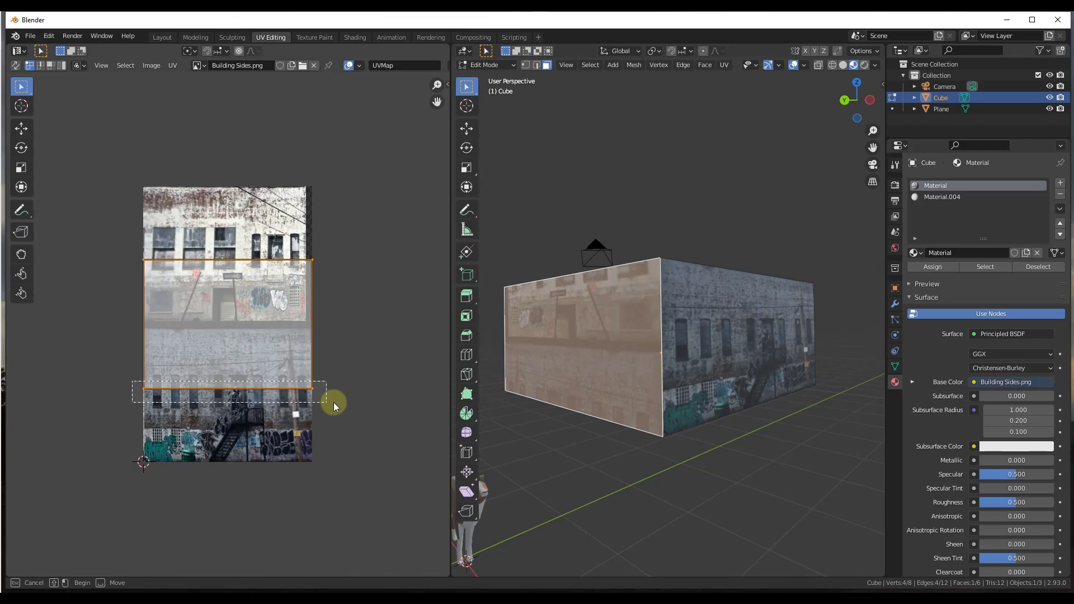
Move the left wall's UV island onto the upper photo and stretch its top edge and corner to fit
key("g")
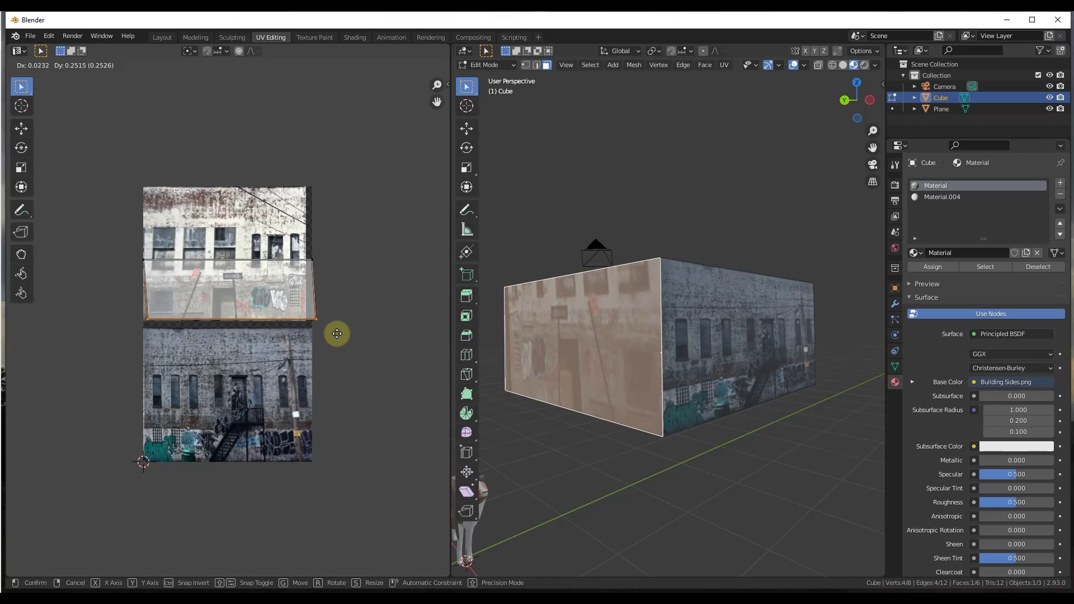
left_click(335, 335)
scroll(174, 237, "up", 3)
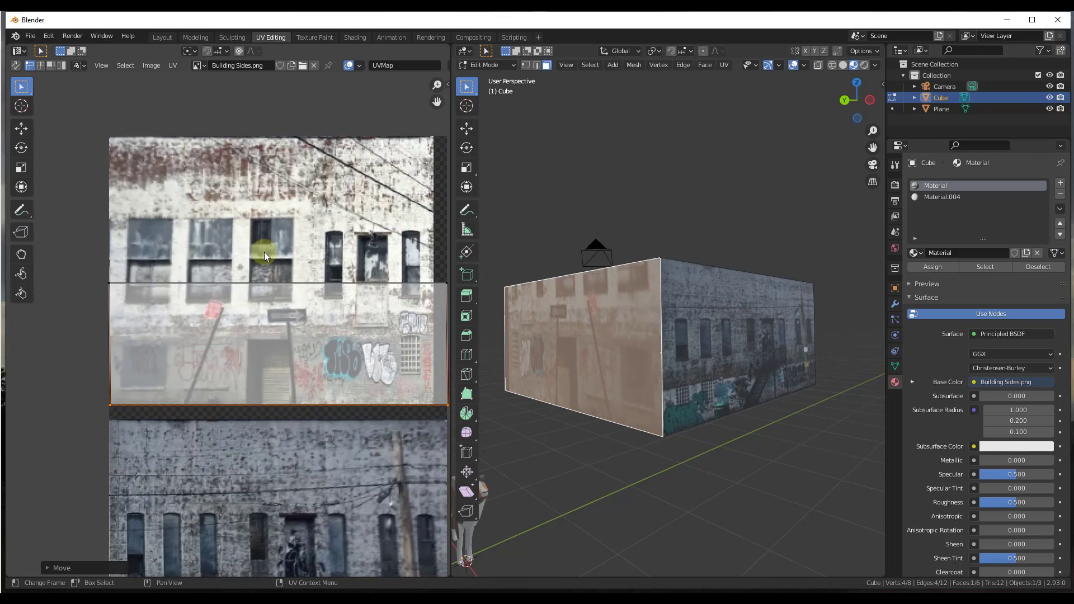
scroll(264, 252, "down", 1)
left_click_drag(428, 291, 425, 290)
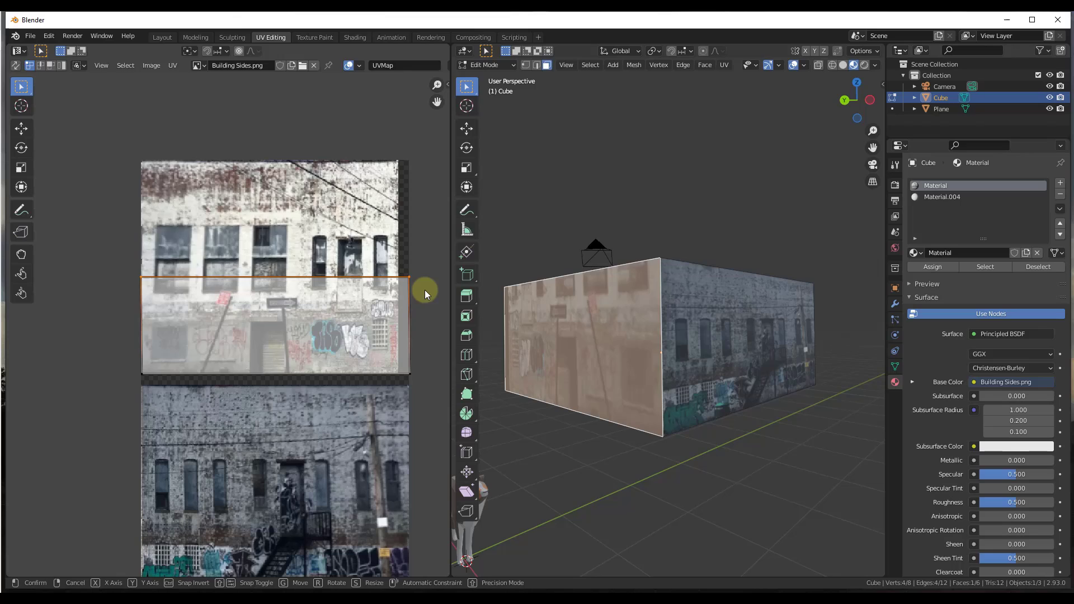
key("g")
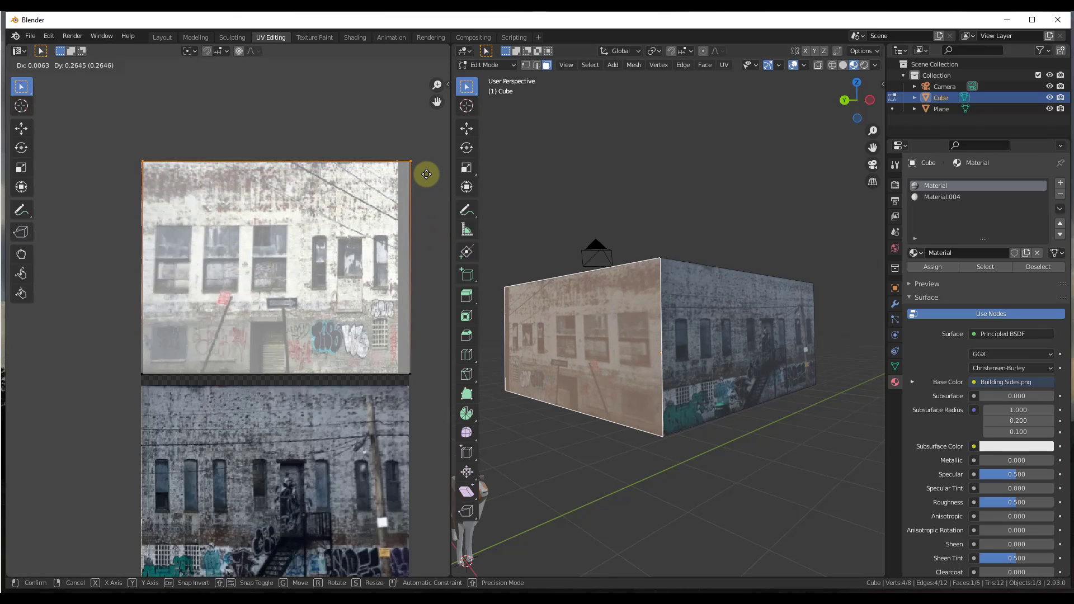
left_click(426, 174)
left_click_drag(401, 154, 418, 168)
key("g")
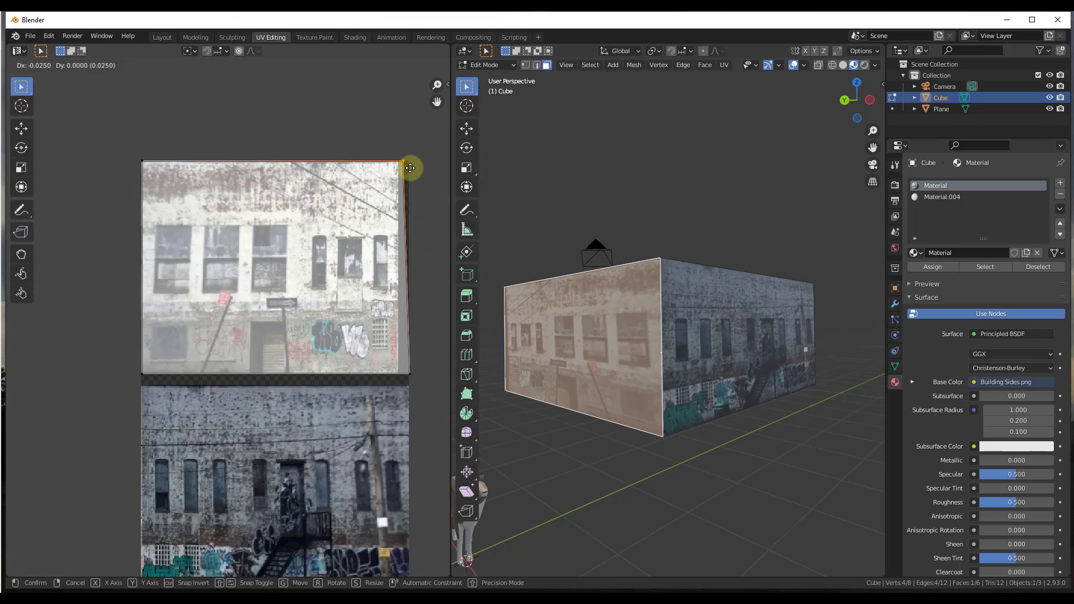
left_click(427, 400)
Flip the left wall's UV island horizontally by scaling X by -1
left_click(616, 496)
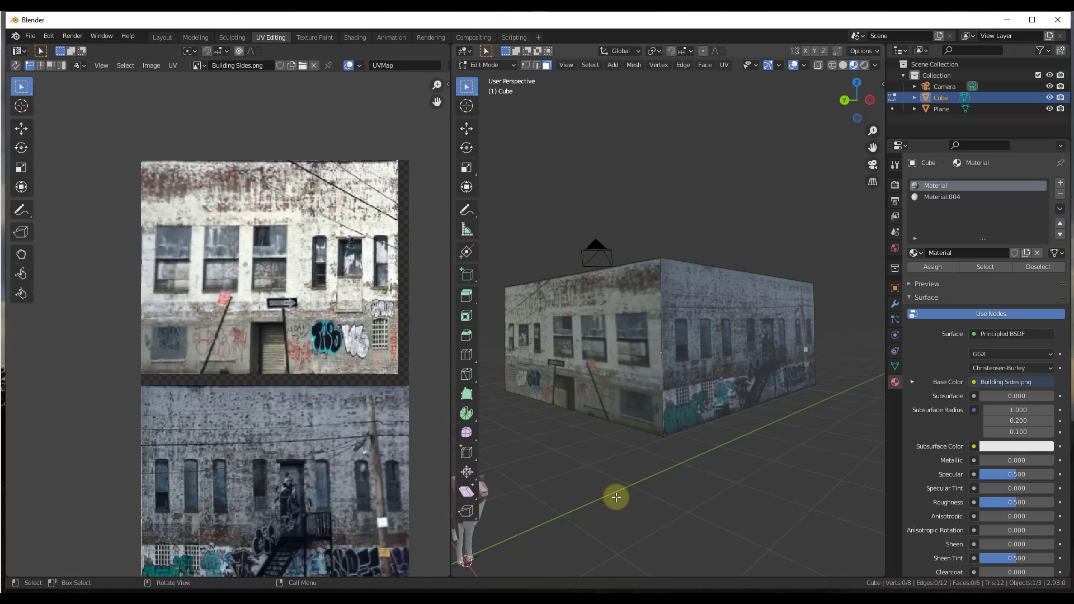
left_click(614, 382)
scroll(614, 382, "down", 2)
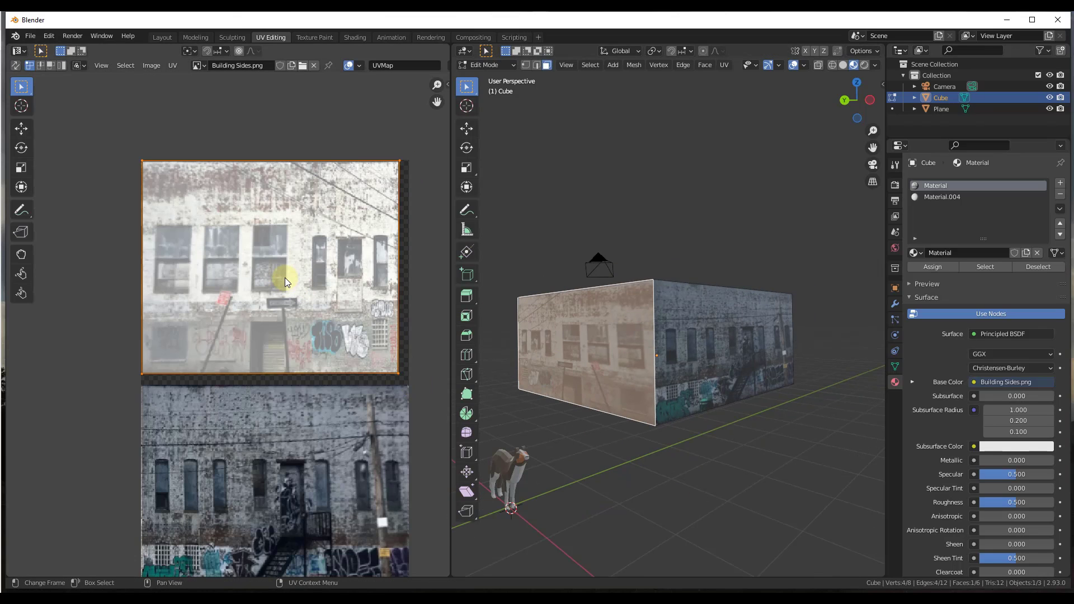
key("s")
key("x")
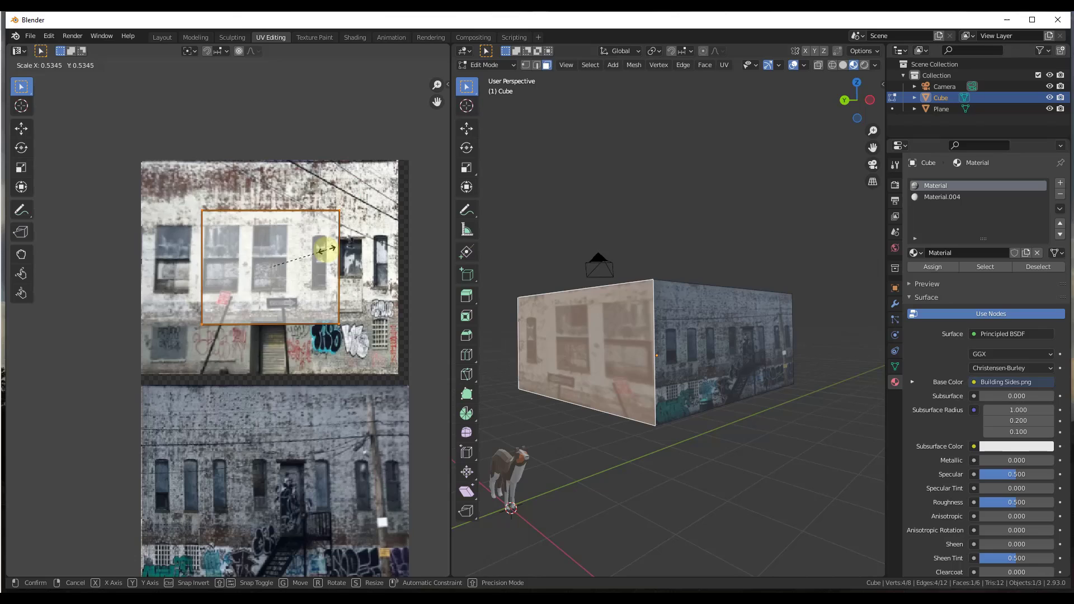
type("-1")
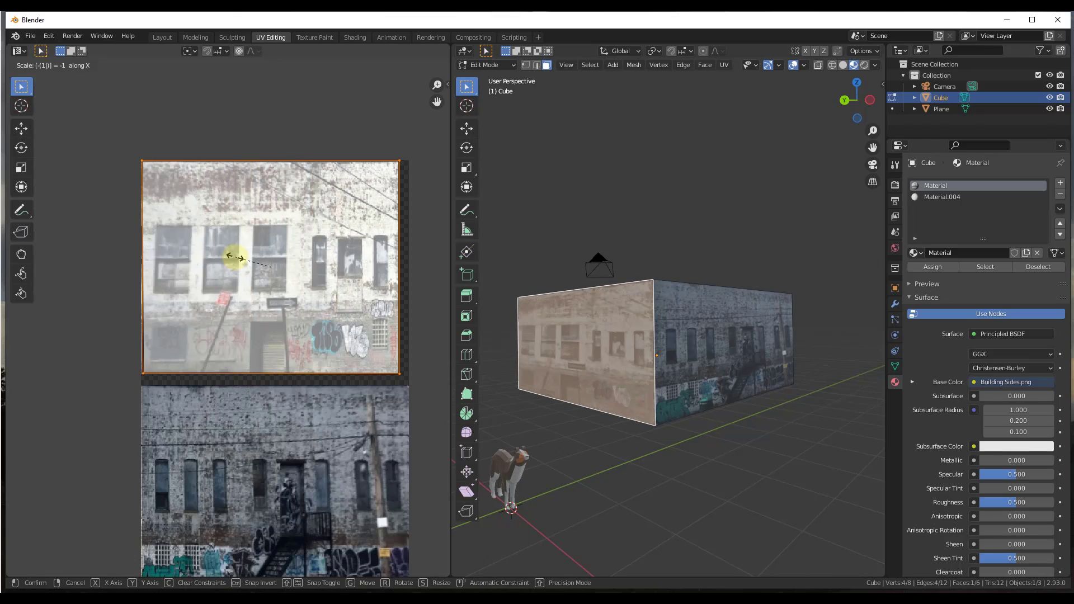
key("Return")
Return the cube to Object Mode and orbit to check both textured walls
left_click(638, 482)
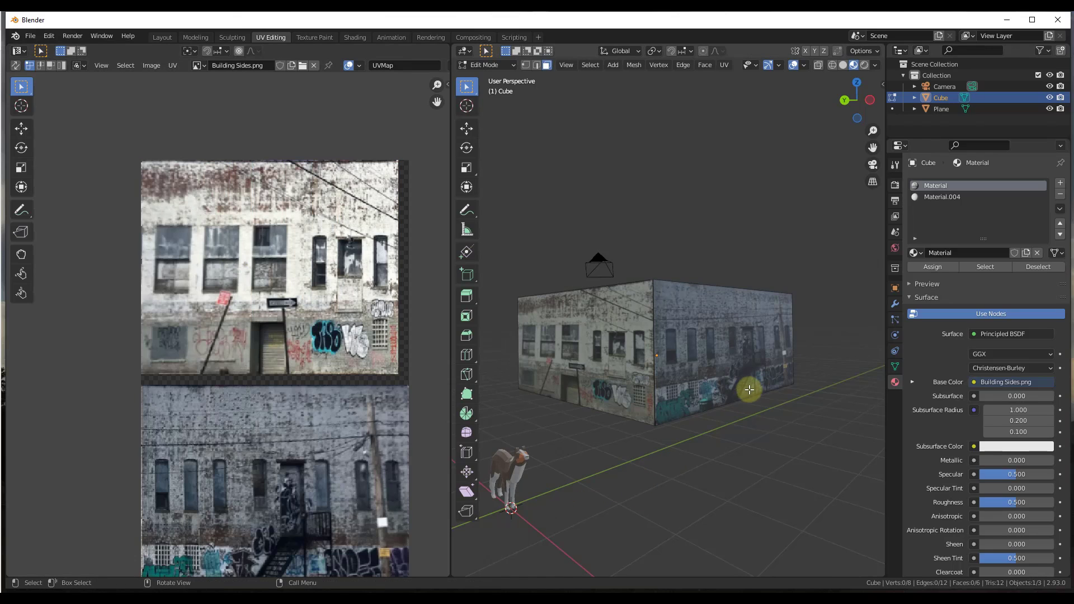
left_click_drag(748, 386, 708, 343)
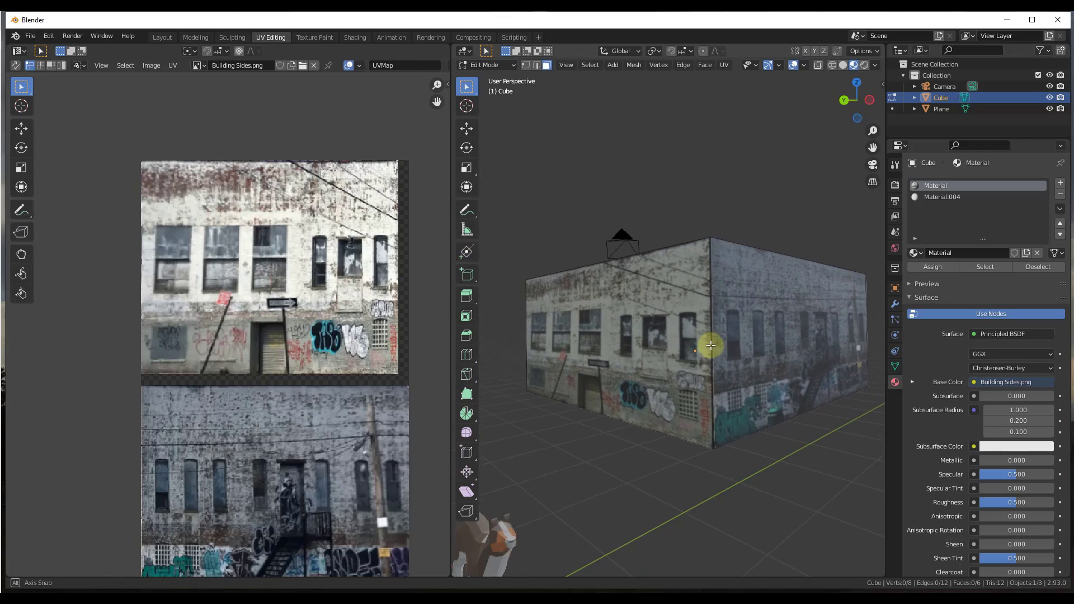
key("Tab")
key("Tab")
key("Tab")
key("Tab")
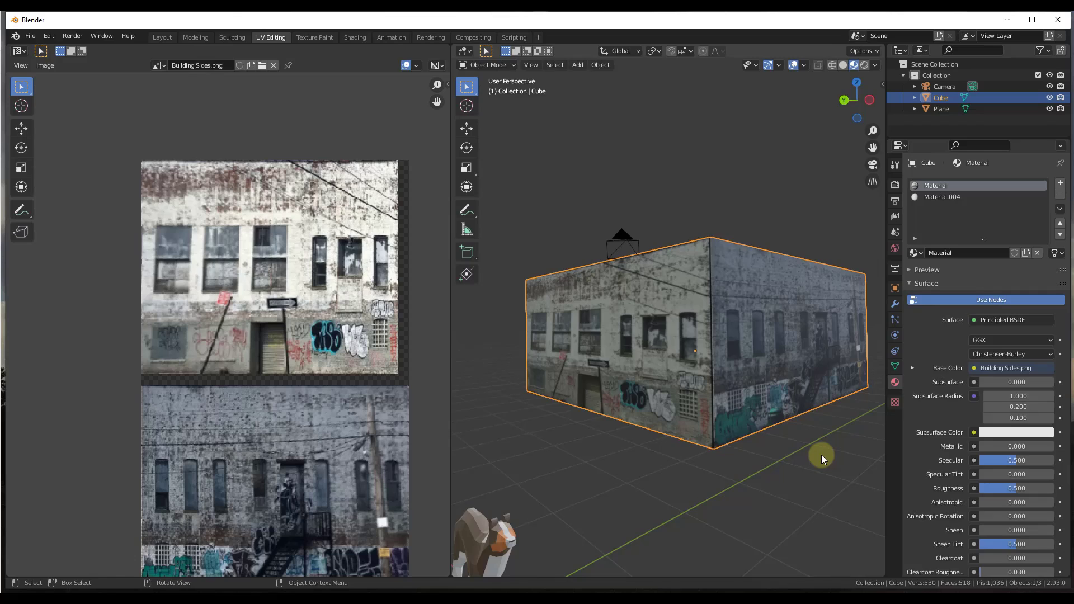
left_click_drag(829, 455, 802, 530)
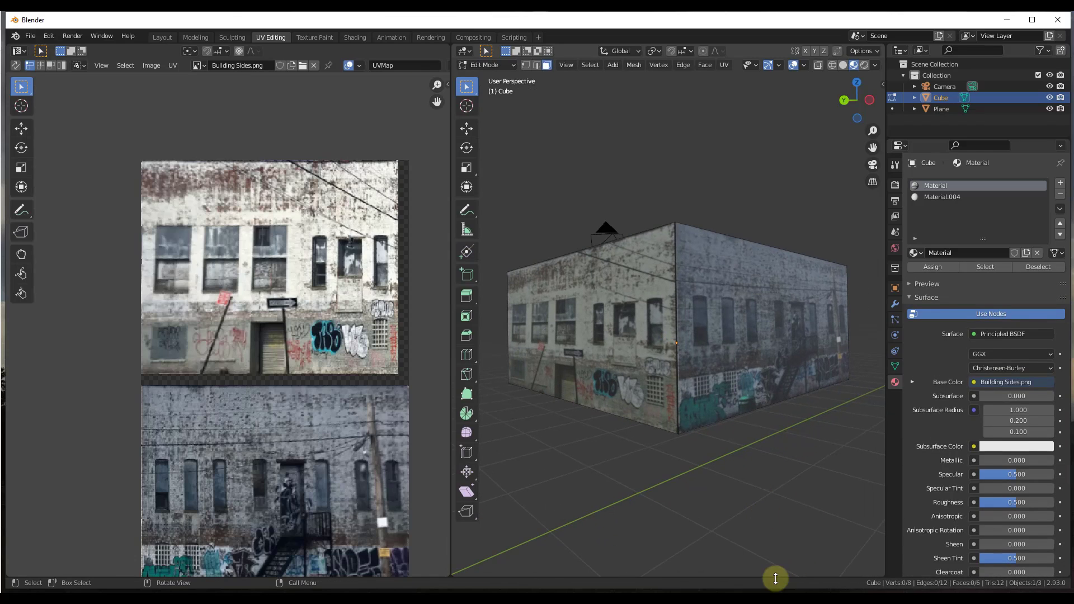
Bring the Chrome window with the graffiti corner-building photo forward and place it left of Blender
left_click(712, 585)
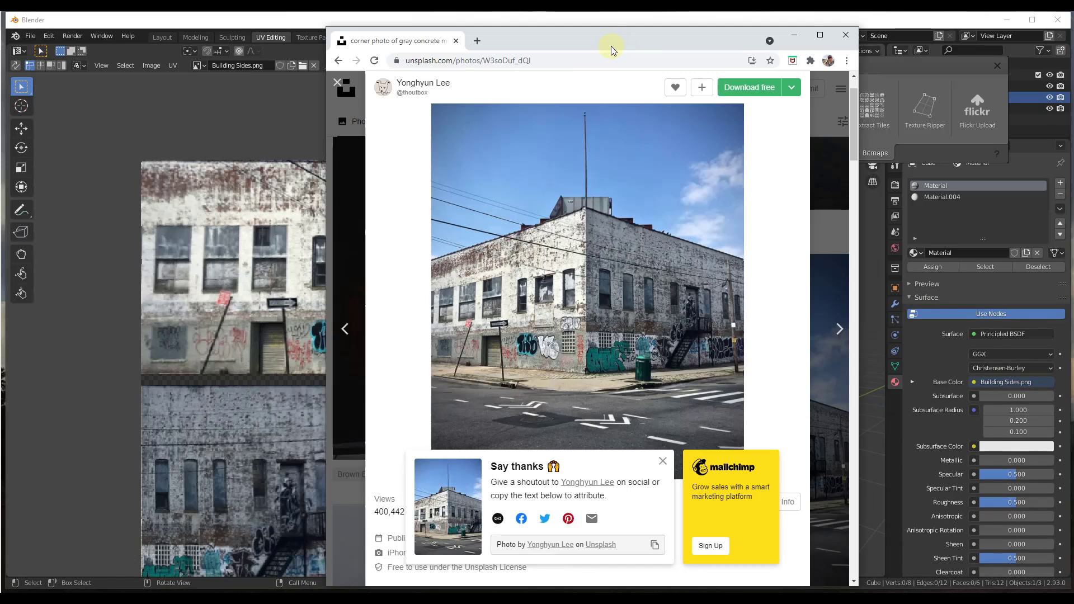
left_click_drag(611, 40, 220, 50)
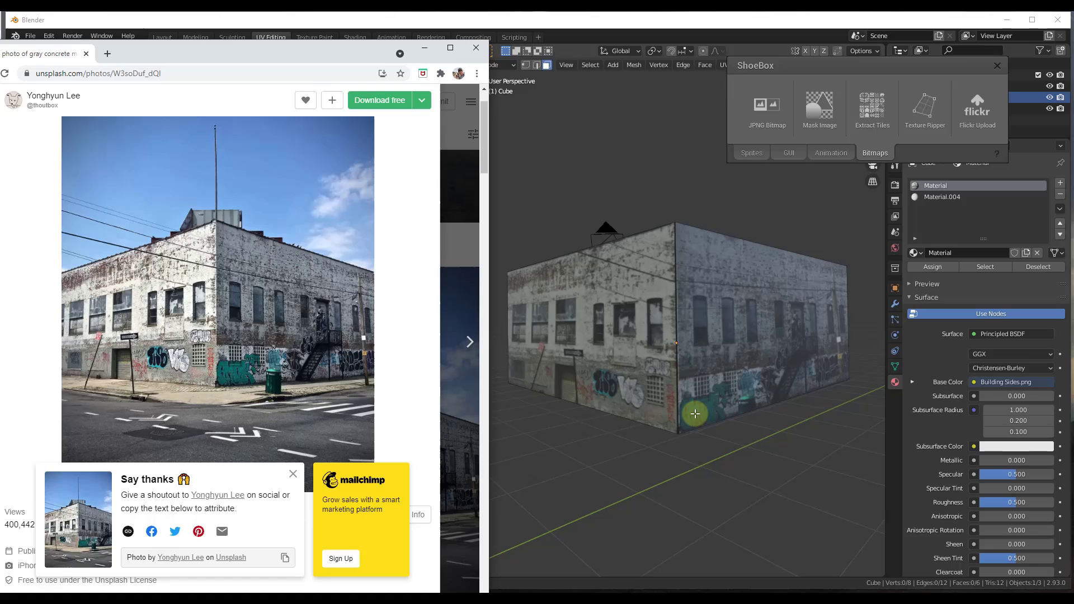
left_click(641, 343)
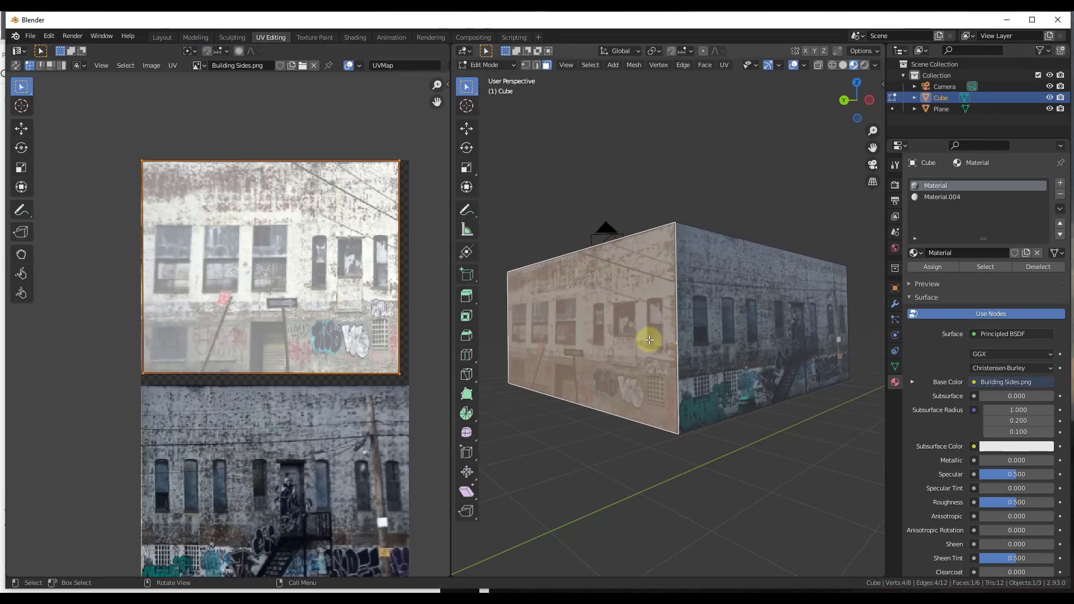
scroll(649, 340, "up", 7)
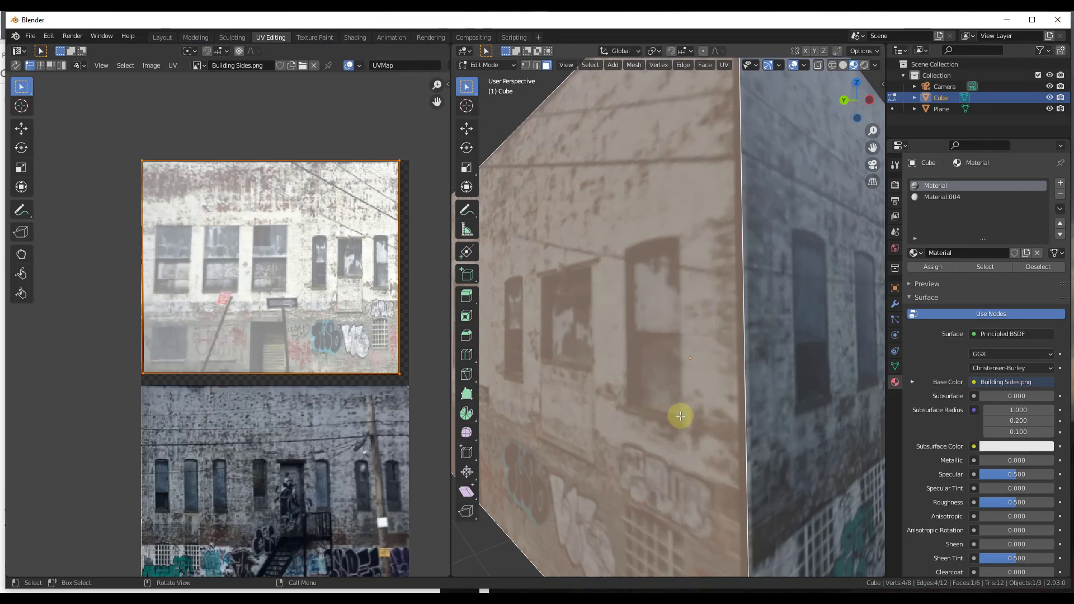
scroll(681, 280, "down", 7)
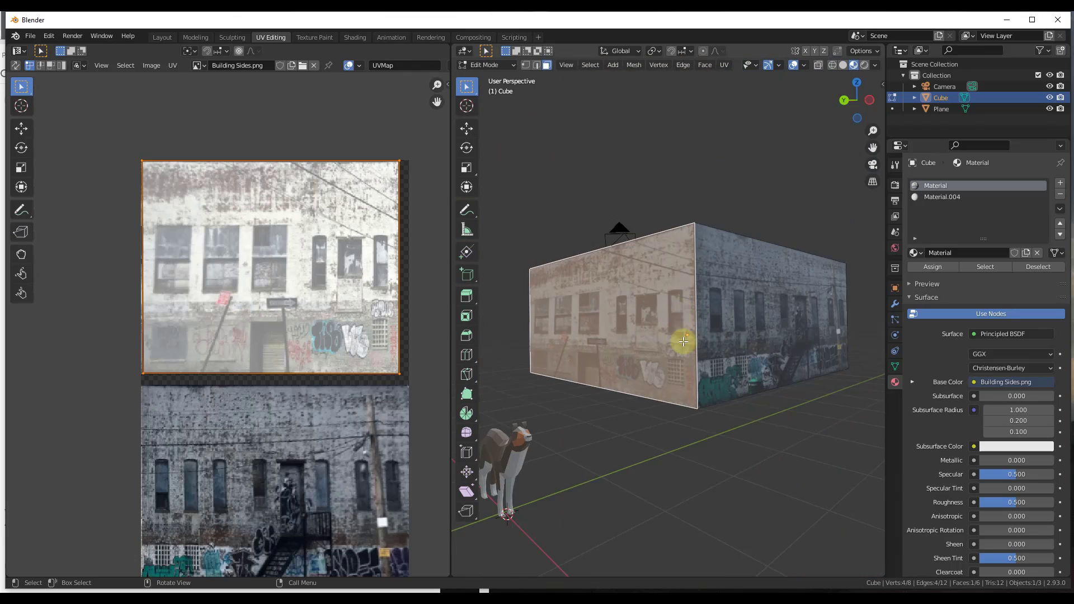
left_click(634, 437)
mouse_move(634, 436)
left_mouse_down()
mouse_move(689, 444)
mouse_move(578, 447)
mouse_move(648, 438)
left_mouse_up()
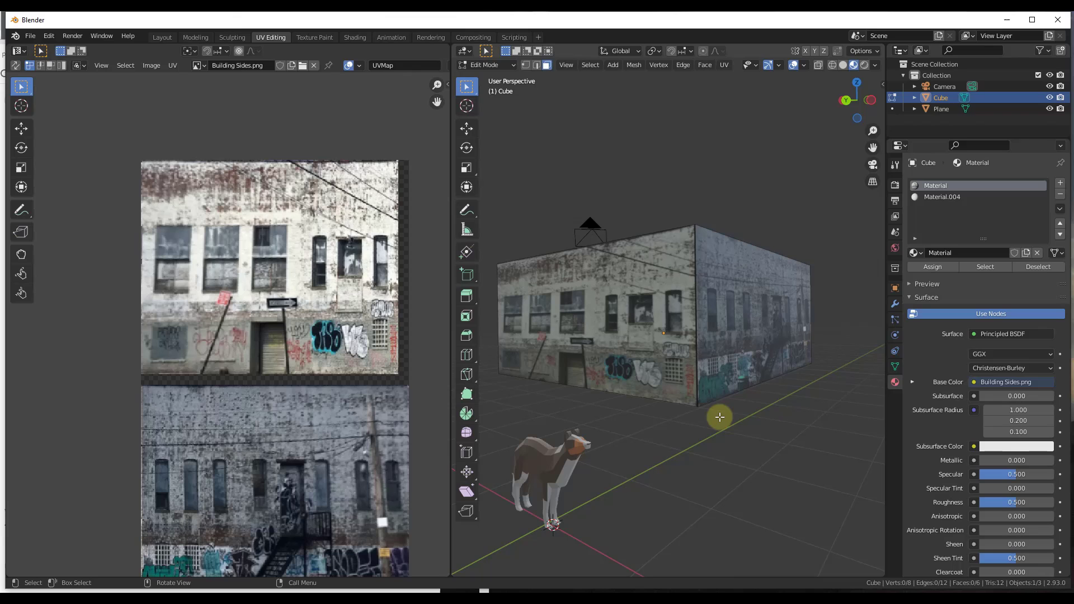